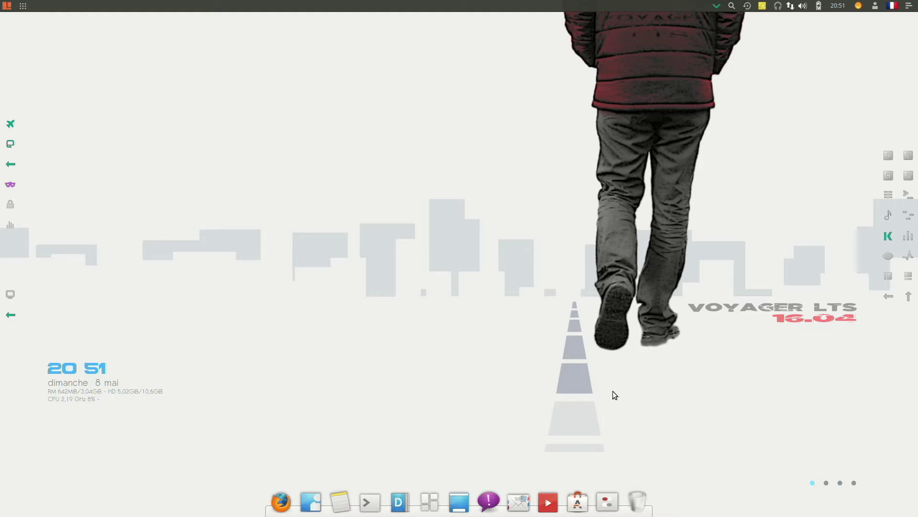
- Examine the full list of applications in the Accessoires category of the system's application launcher
{"action": "left_click", "coordinate": [6, 6]}
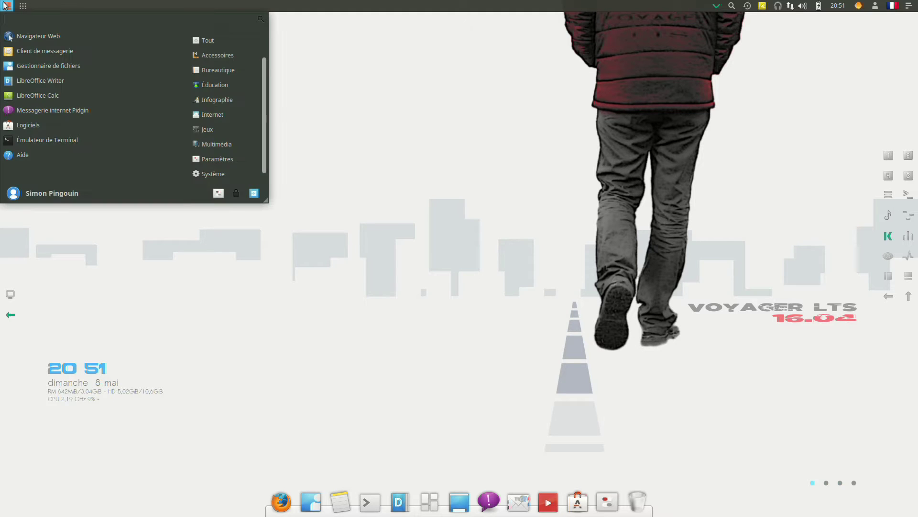
{"action": "left_click", "coordinate": [243, 54]}
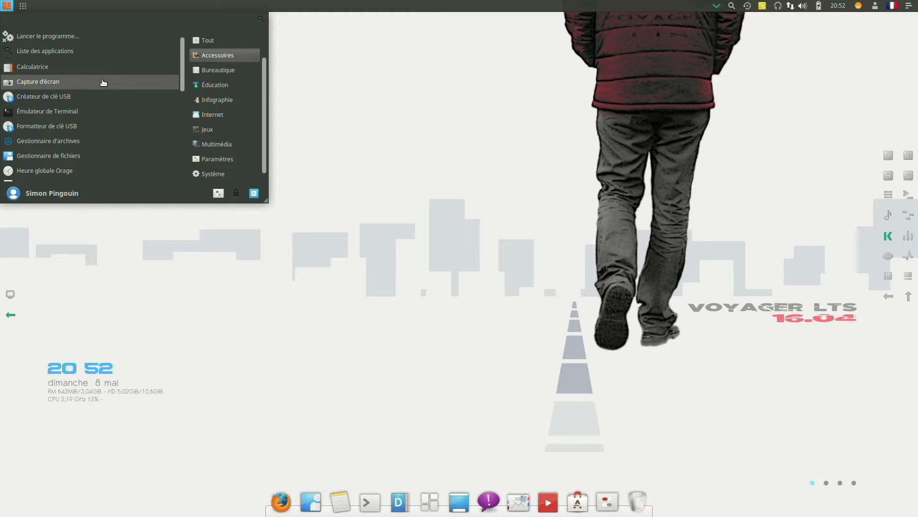
{"action": "scroll", "coordinate": [94, 123], "scroll_direction": "down", "scroll_amount": 4}
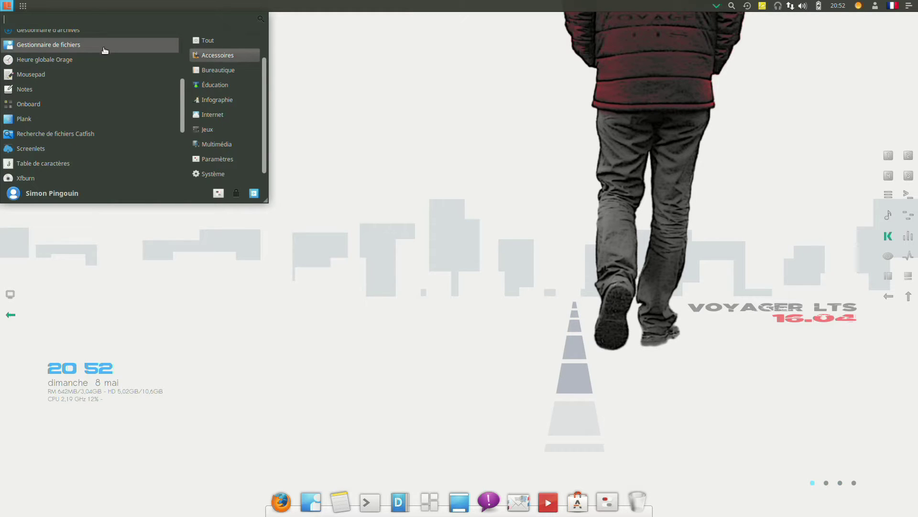
{"action": "scroll", "coordinate": [105, 48], "scroll_direction": "up", "scroll_amount": 3}
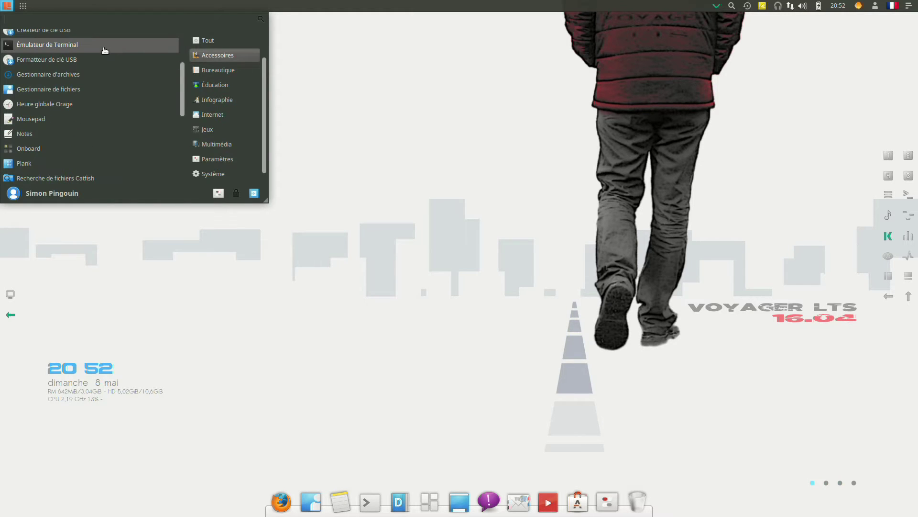
{"action": "scroll", "coordinate": [103, 82], "scroll_direction": "down", "scroll_amount": 5}
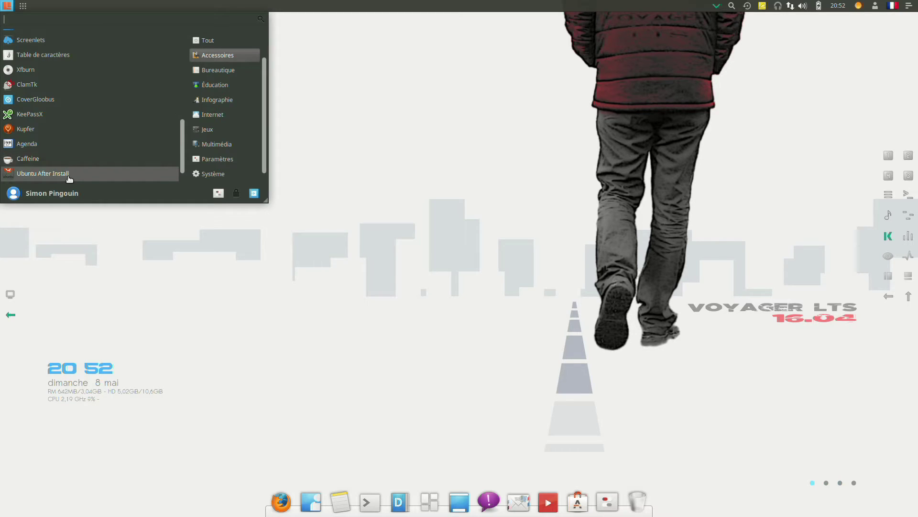
{"action": "scroll", "coordinate": [115, 98], "scroll_direction": "up", "scroll_amount": 5}
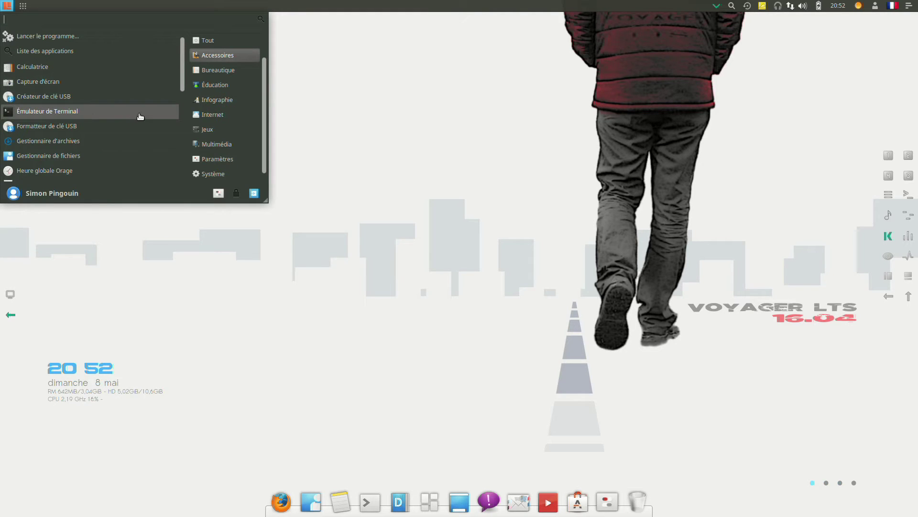
{"action": "scroll", "coordinate": [140, 117], "scroll_direction": "down", "scroll_amount": 3}
{"action": "scroll", "coordinate": [139, 117], "scroll_direction": "down", "scroll_amount": 5}
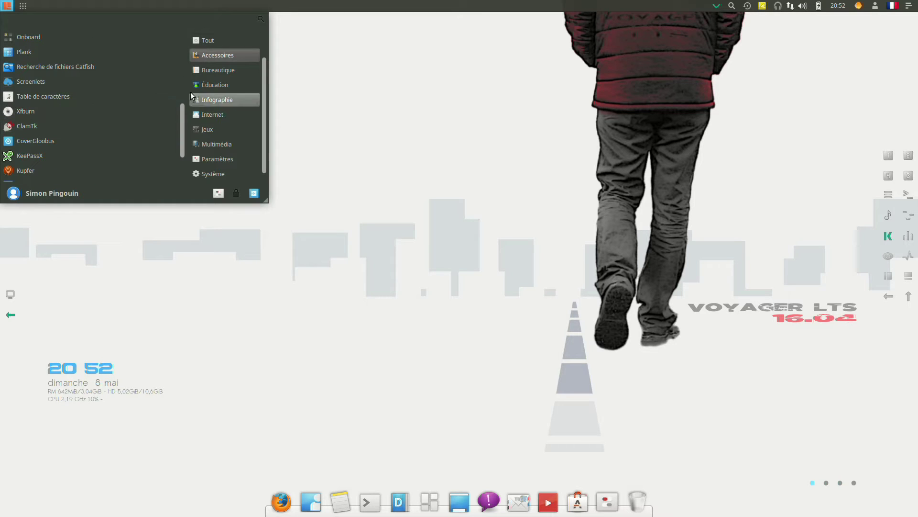
- Examine the applications installed in the Bureautique, Éducation, Infographie, Internet and Jeux categories
{"action": "left_click", "coordinate": [210, 72]}
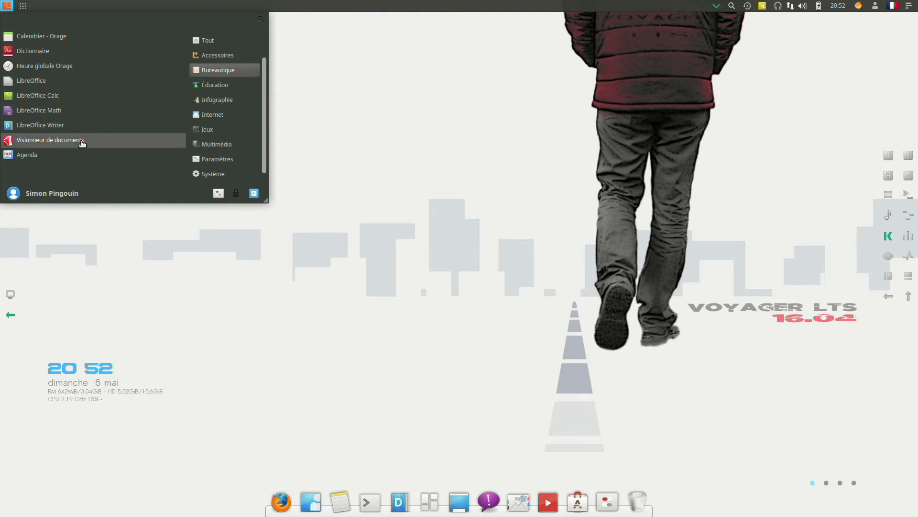
{"action": "left_click", "coordinate": [212, 85]}
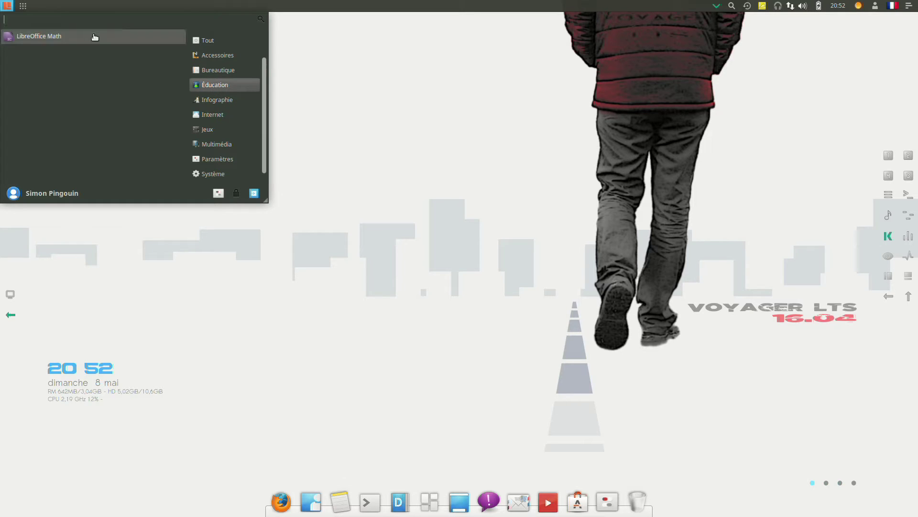
{"action": "left_click", "coordinate": [217, 99]}
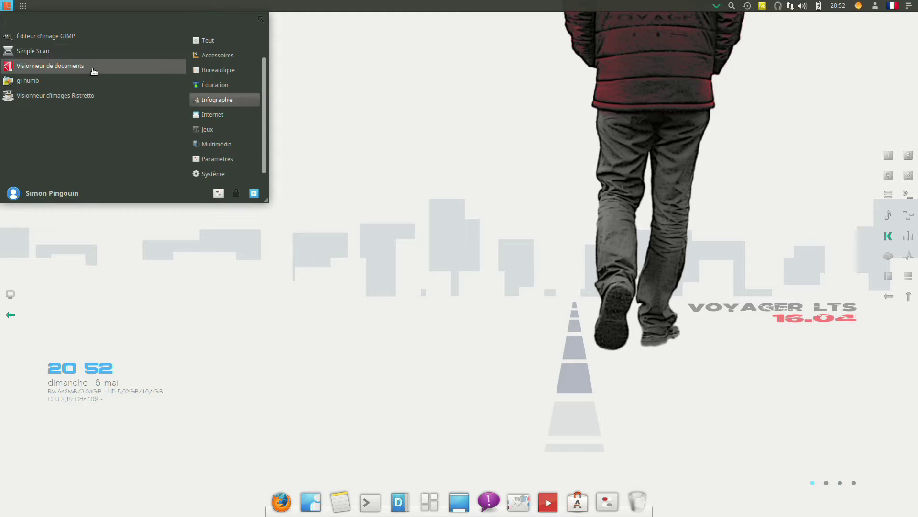
{"action": "left_click", "coordinate": [196, 115]}
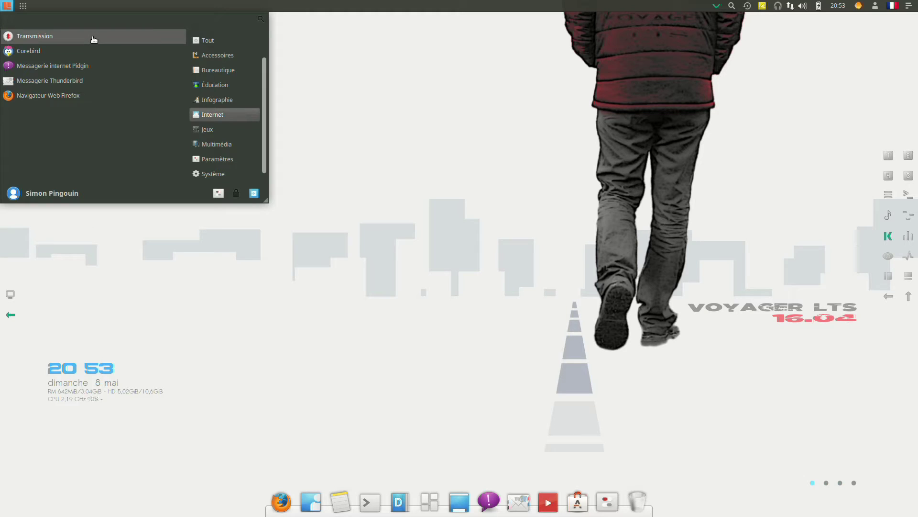
{"action": "left_click", "coordinate": [236, 126]}
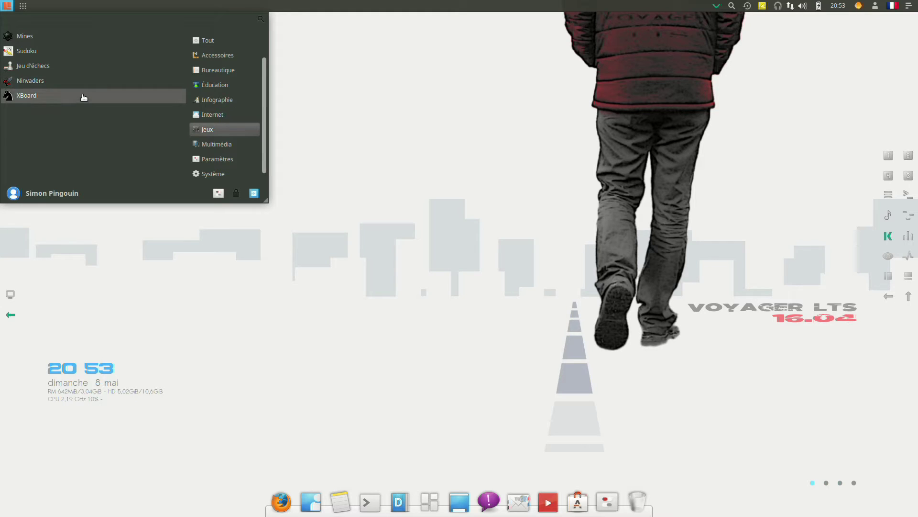
- Launch Kodi media center from the Multimédia category to view its home screen, and close it
{"action": "left_click", "coordinate": [200, 146]}
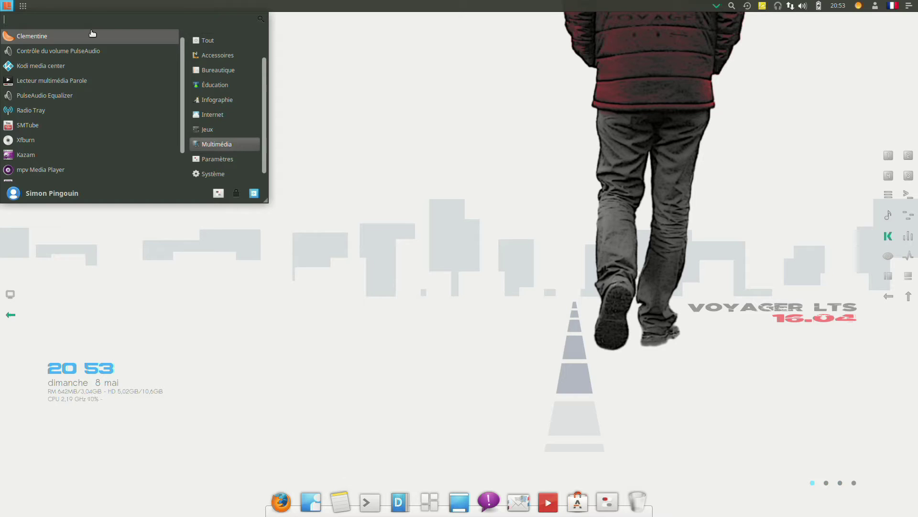
{"action": "left_click", "coordinate": [87, 67]}
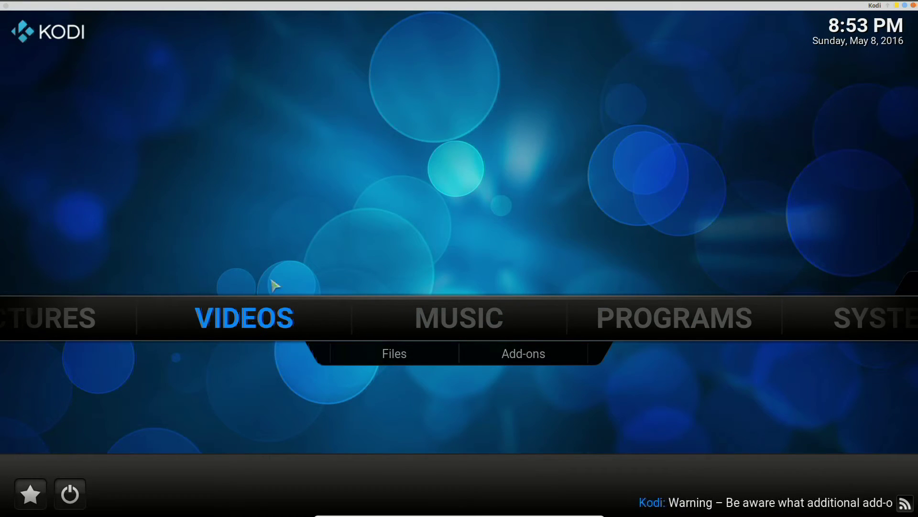
{"action": "left_click", "coordinate": [914, 6]}
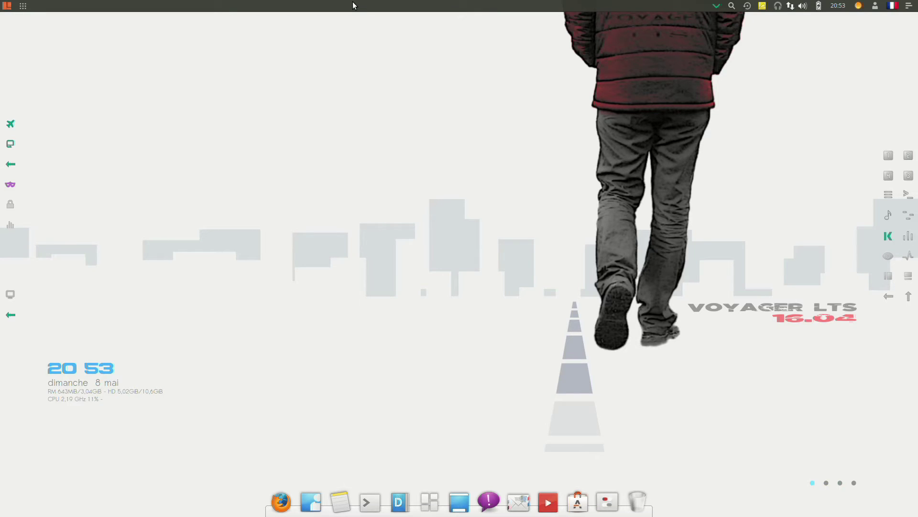
- Launch SMTube from the Multimédia category and move its window nearer the middle of the desktop
{"action": "left_click", "coordinate": [6, 5]}
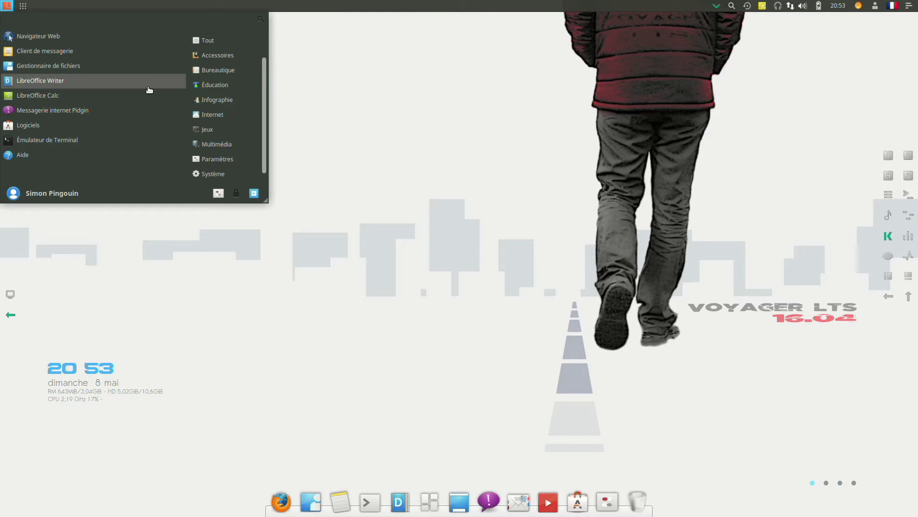
{"action": "left_click", "coordinate": [217, 145]}
{"action": "scroll", "coordinate": [77, 107], "scroll_direction": "down", "scroll_amount": 2}
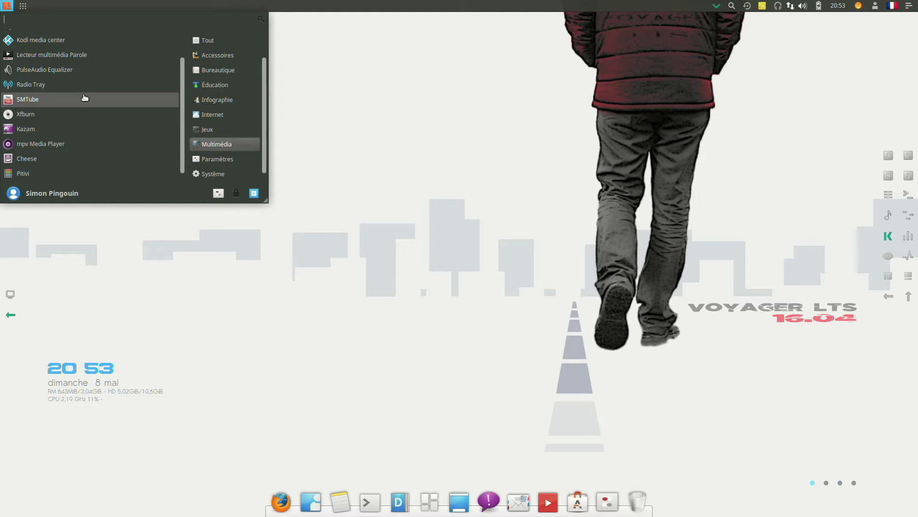
{"action": "left_click", "coordinate": [85, 98]}
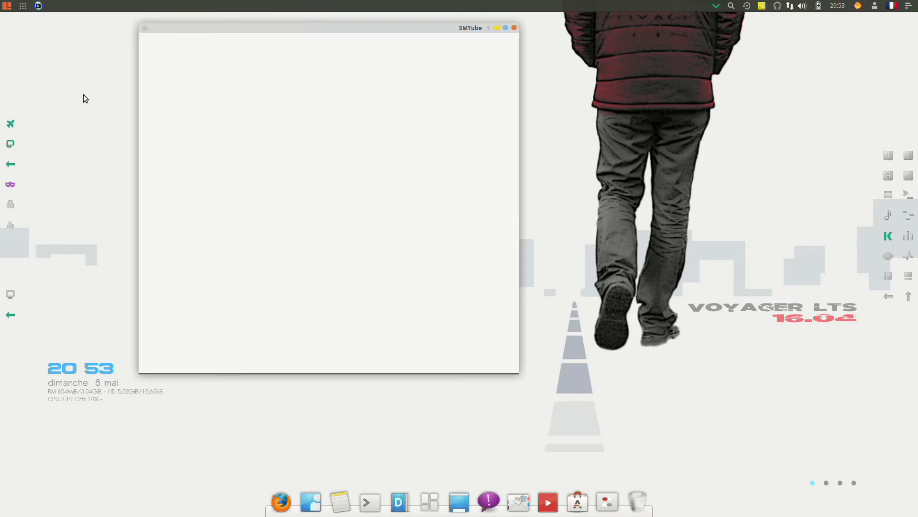
{"action": "left_click_drag", "start_coordinate": [286, 25], "coordinate": [342, 67]}
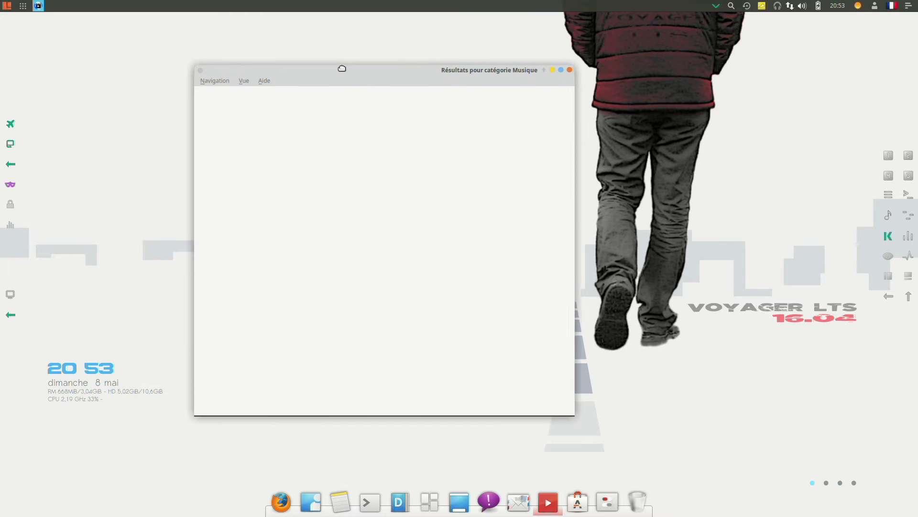
- Search SMTube's video catalogue for "ubuntu 16.04 fr"
{"action": "left_click", "coordinate": [365, 98]}
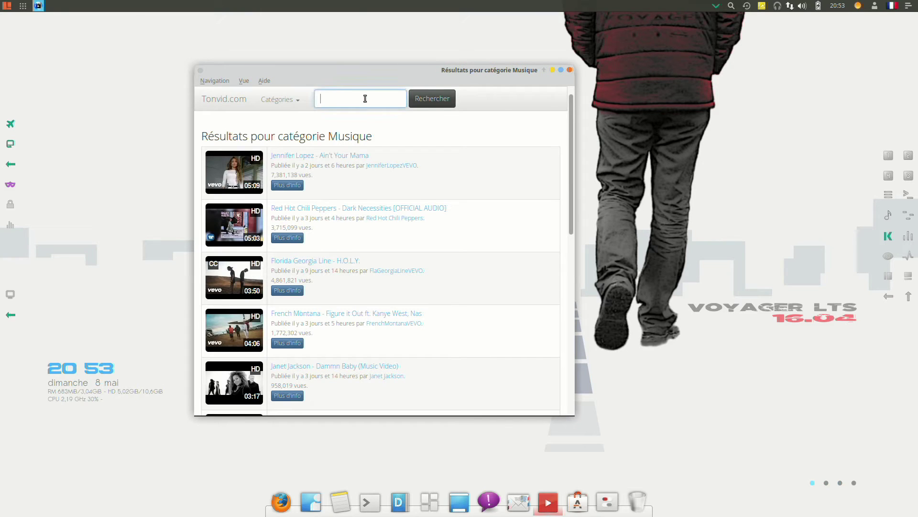
{"action": "type", "text": "ubuntu 16.04 fr"}
{"action": "left_click", "coordinate": [436, 98]}
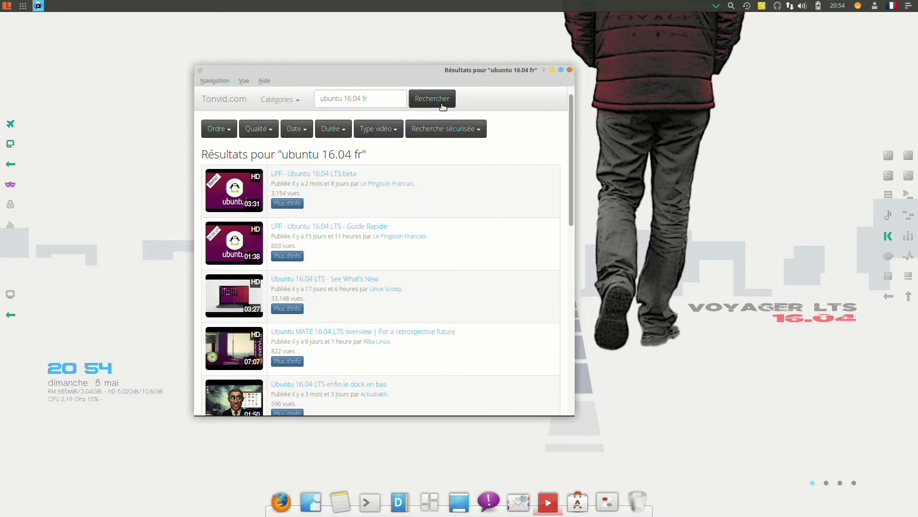
- Play the "LPF - Ubuntu 16.04 LTS - Guide Rapide" video, and close both the player and SMTube
{"action": "left_click", "coordinate": [334, 227]}
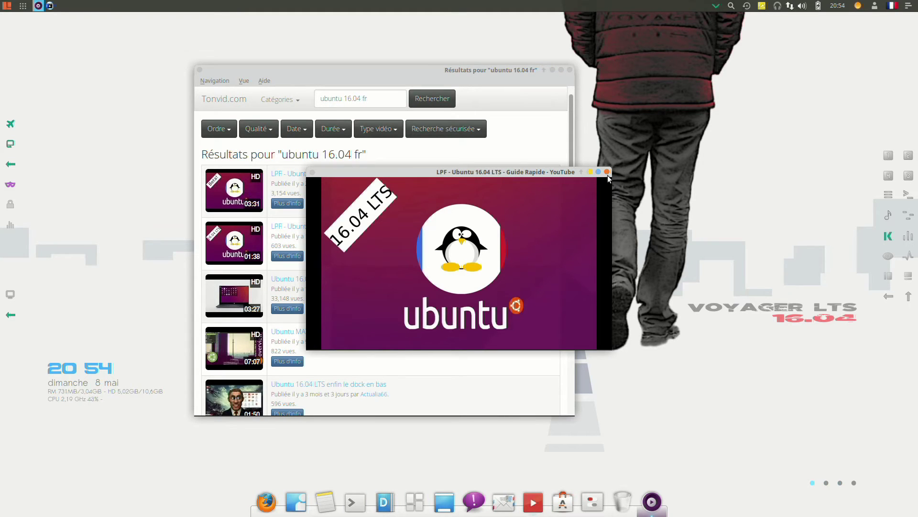
{"action": "left_click", "coordinate": [607, 174]}
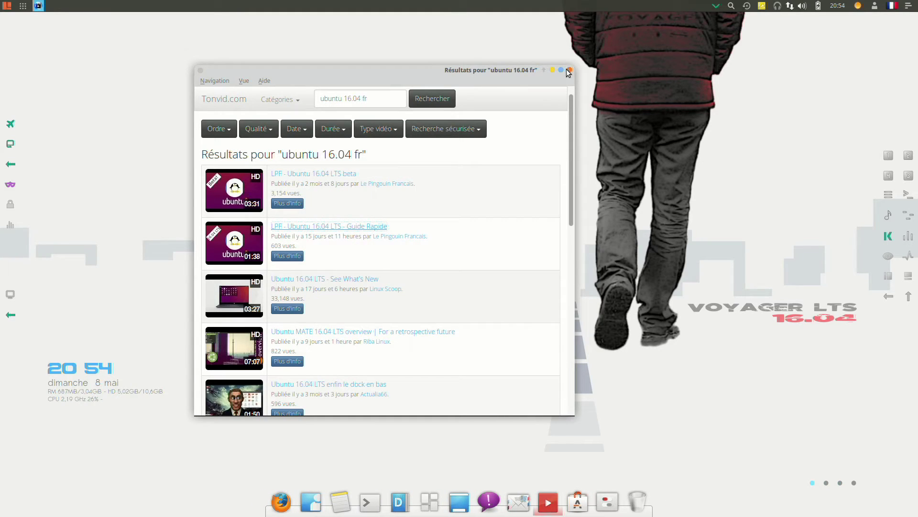
{"action": "left_click", "coordinate": [569, 70]}
- Examine the remaining applications and tools in the Multimédia, Paramètres and Système categories, and close the application list
{"action": "left_click", "coordinate": [7, 5]}
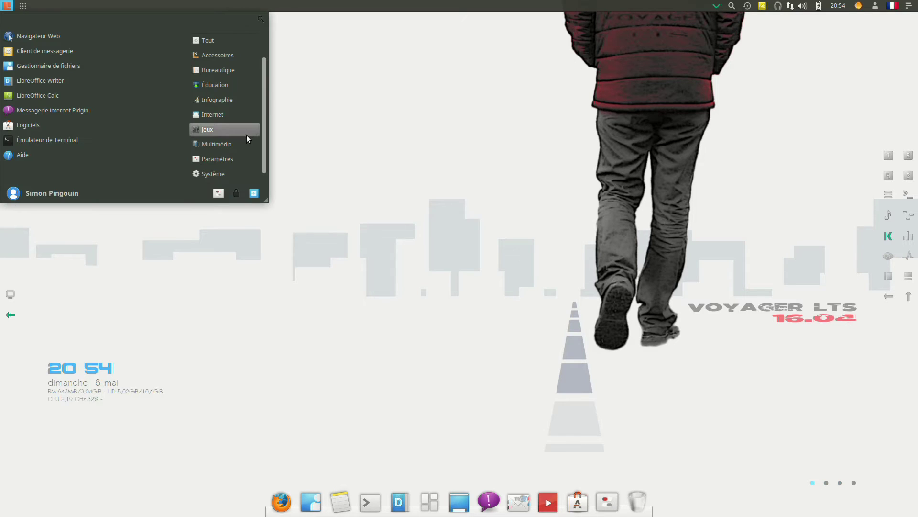
{"action": "left_click", "coordinate": [222, 136]}
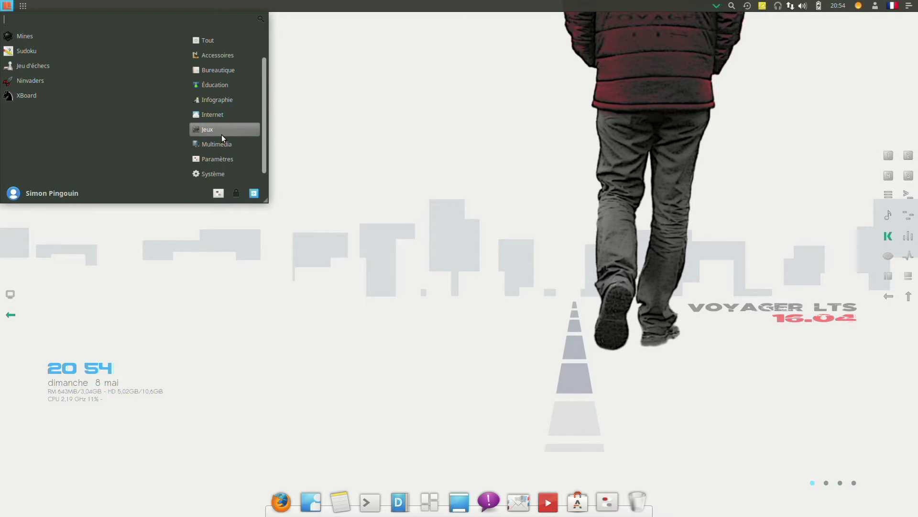
{"action": "left_click", "coordinate": [224, 146]}
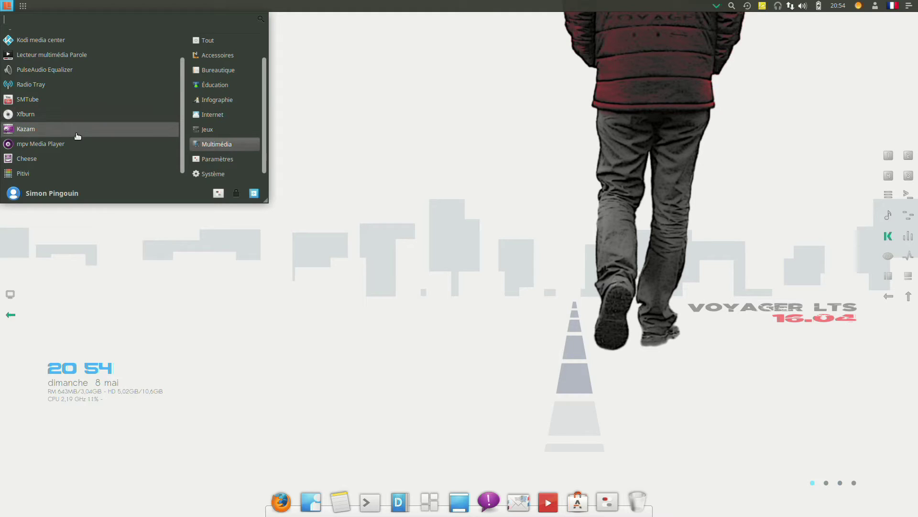
{"action": "left_click", "coordinate": [202, 159]}
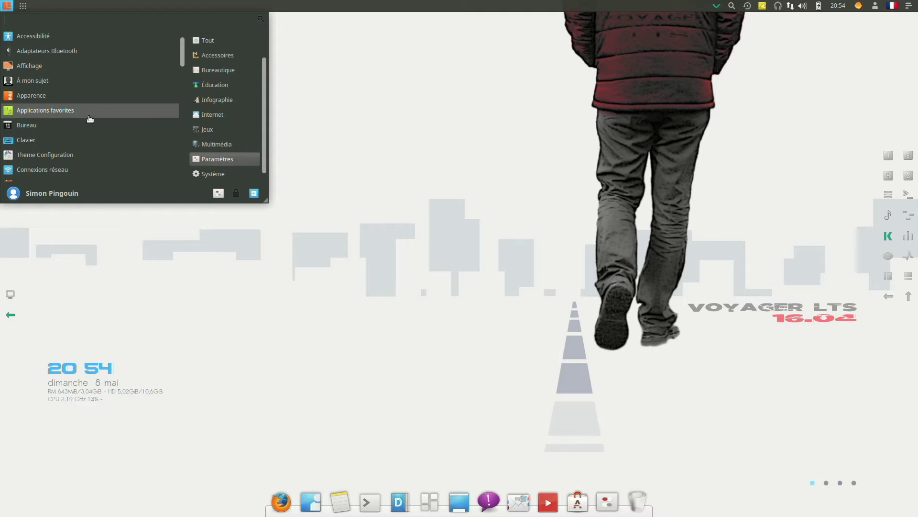
{"action": "scroll", "coordinate": [90, 118], "scroll_direction": "down", "scroll_amount": 9}
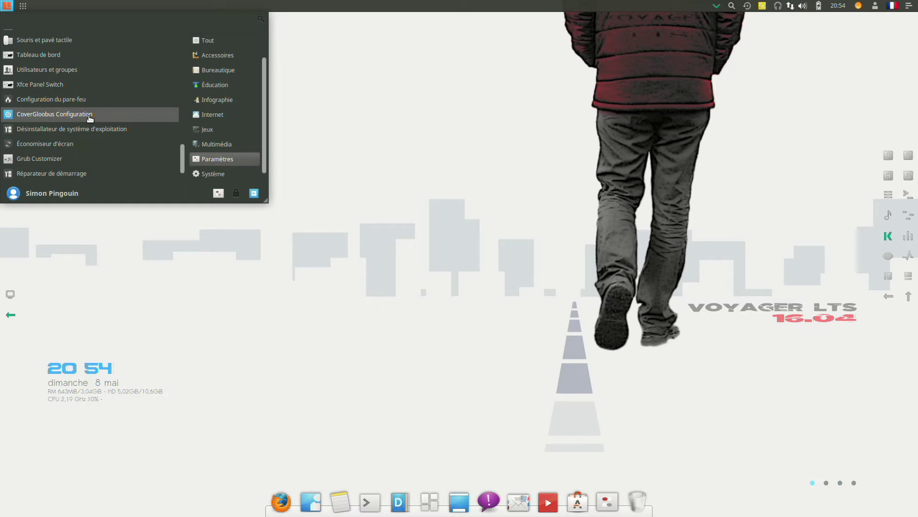
{"action": "scroll", "coordinate": [90, 118], "scroll_direction": "up", "scroll_amount": 5}
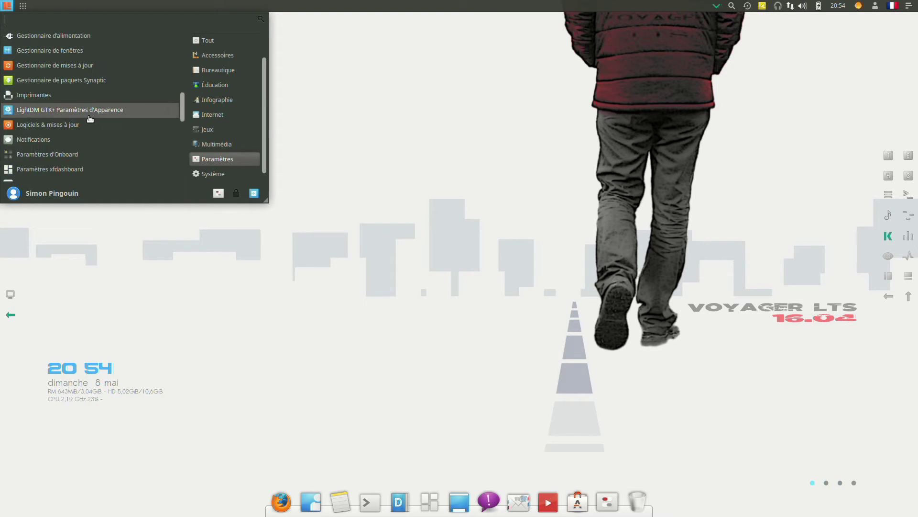
{"action": "scroll", "coordinate": [90, 118], "scroll_direction": "down", "scroll_amount": 5}
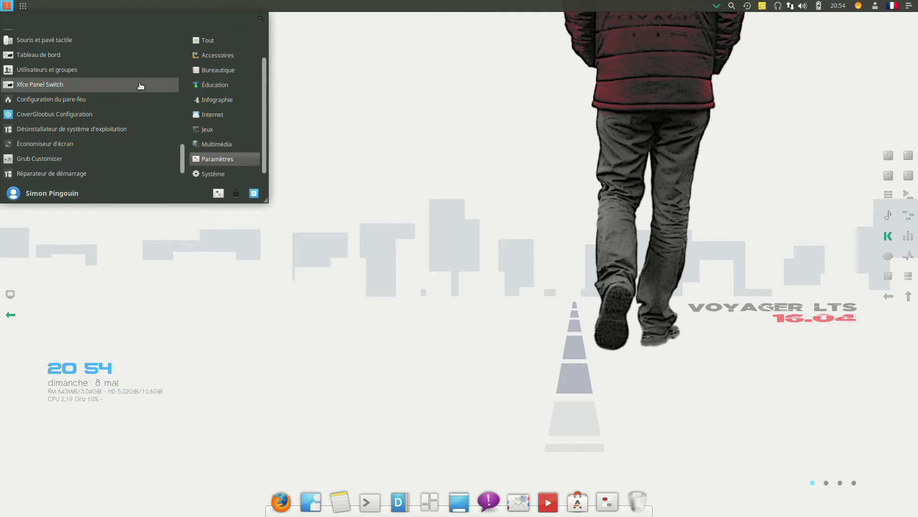
{"action": "scroll", "coordinate": [133, 99], "scroll_direction": "up", "scroll_amount": 5}
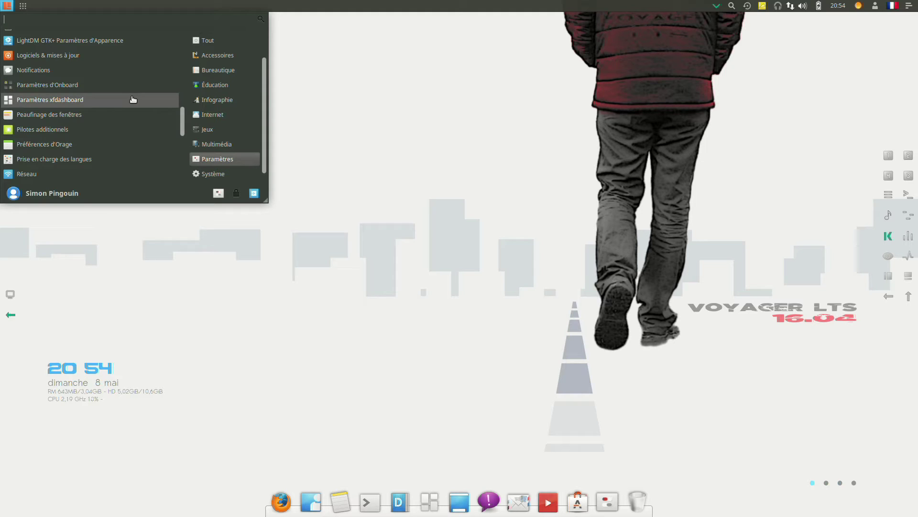
{"action": "left_click", "coordinate": [205, 171]}
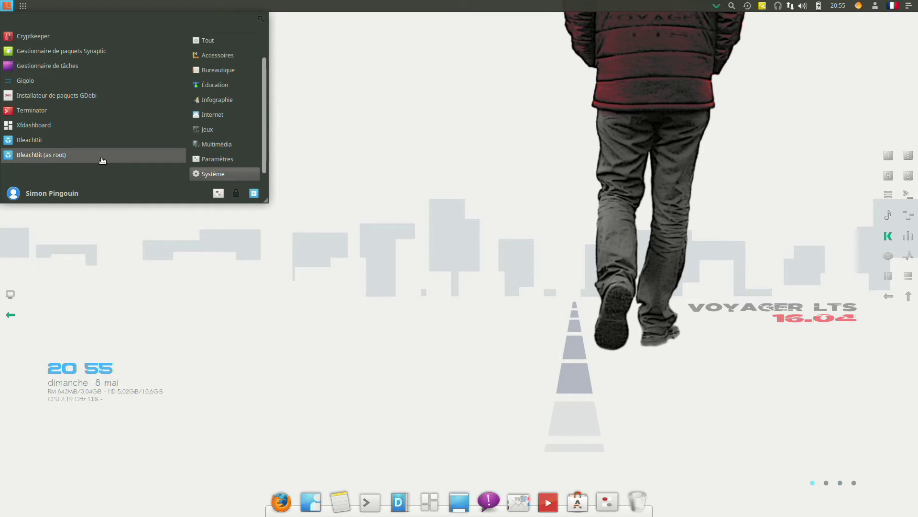
{"action": "left_click", "coordinate": [389, 174]}
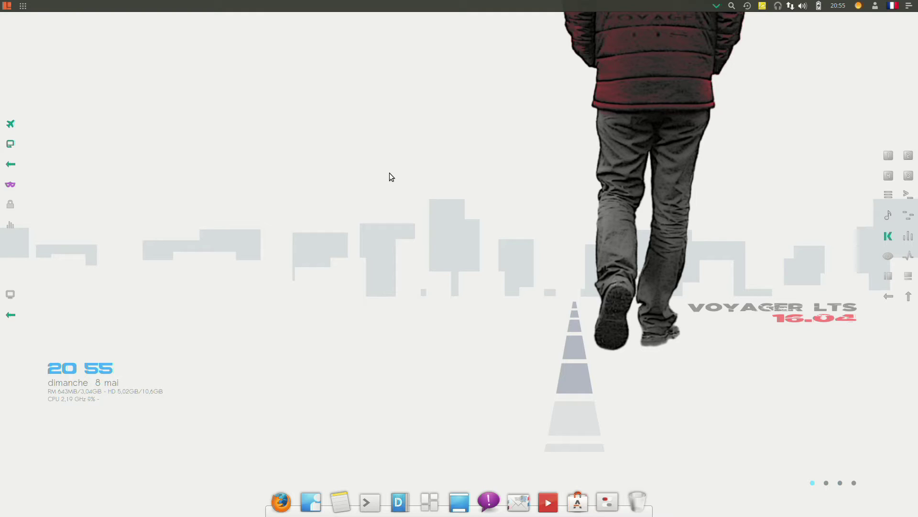
- Launch Ubuntu After Install from the Accessoires category, authorise it with the account password, and move its window slightly upward
{"action": "left_click", "coordinate": [7, 6]}
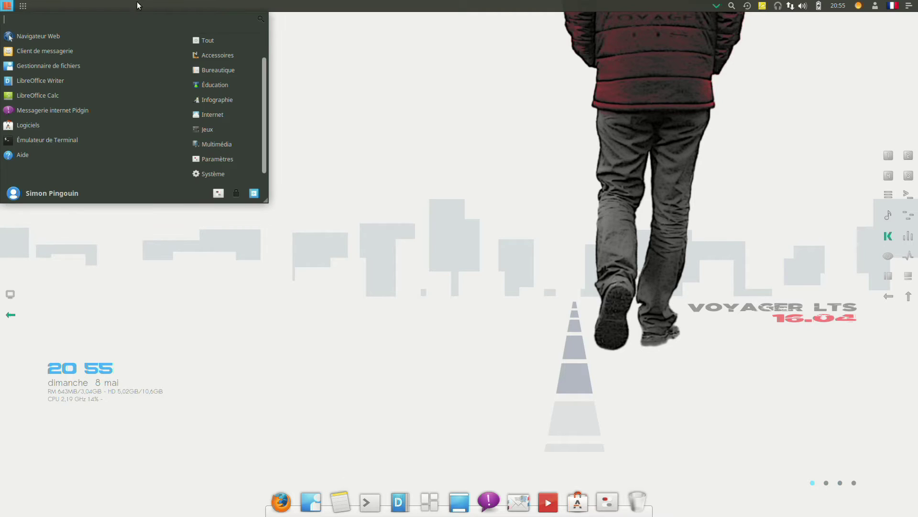
{"action": "left_click", "coordinate": [216, 54]}
{"action": "scroll", "coordinate": [144, 117], "scroll_direction": "down", "scroll_amount": 3}
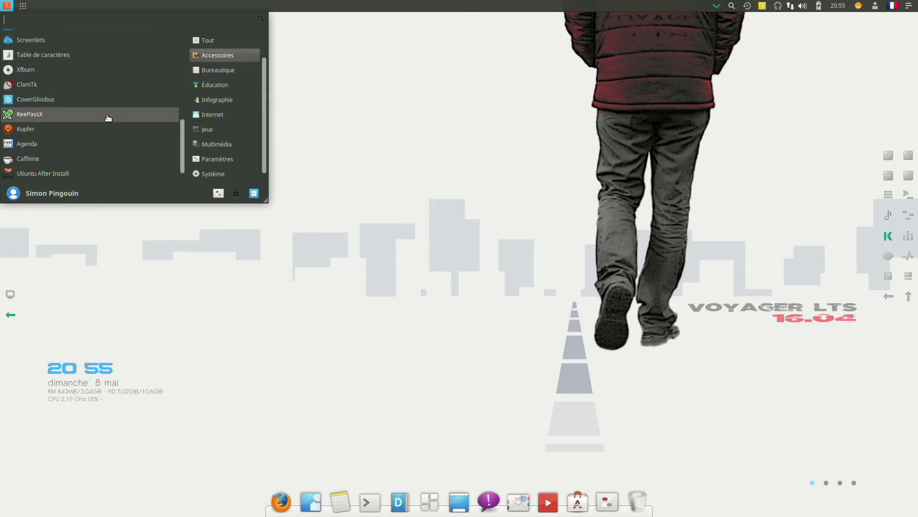
{"action": "left_click", "coordinate": [89, 175]}
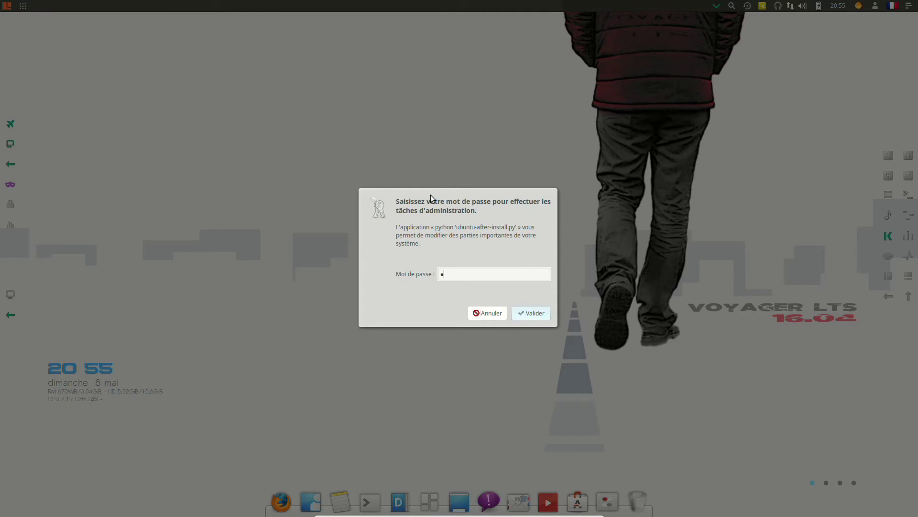
{"action": "type", "text": "••••••"}
{"action": "key", "text": "Return"}
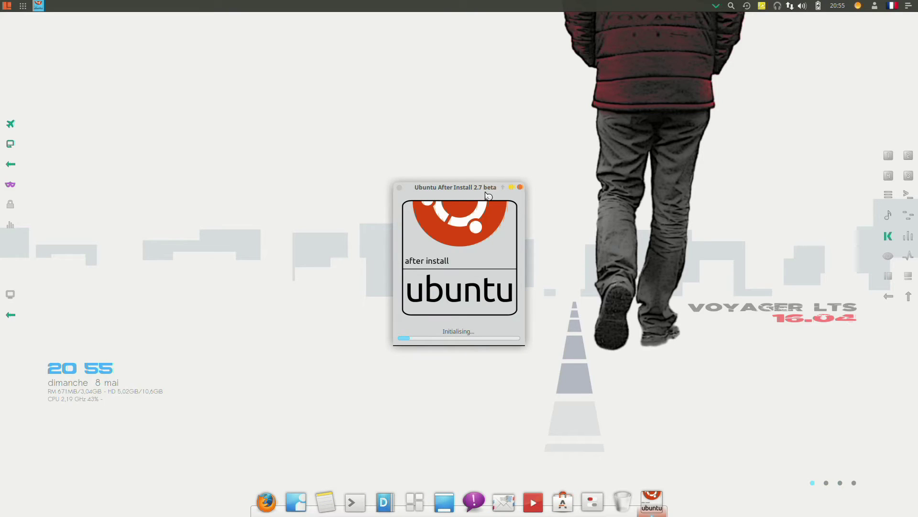
{"action": "left_click_drag", "start_coordinate": [475, 191], "coordinate": [478, 181]}
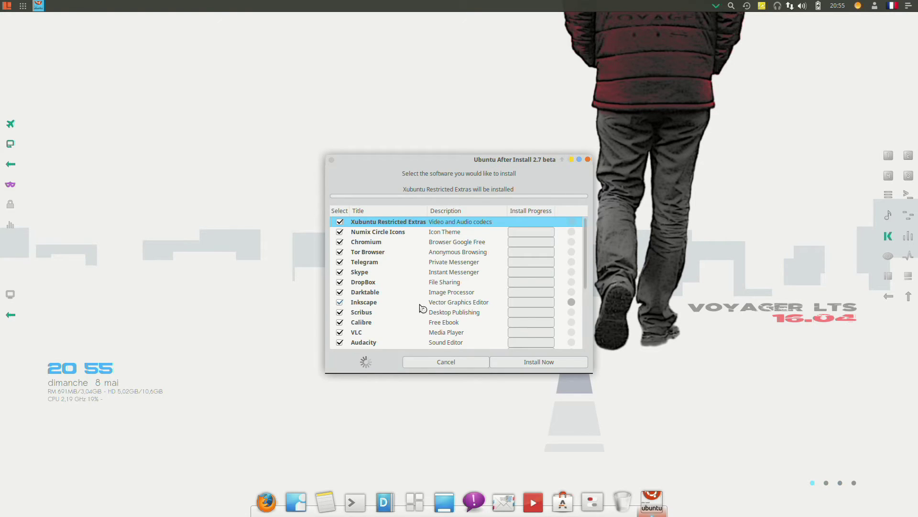
- Examine the full list of software offered in Ubuntu After Install and close it without installing anything
{"action": "scroll", "coordinate": [423, 307], "scroll_direction": "down", "scroll_amount": 5}
{"action": "scroll", "coordinate": [381, 304], "scroll_direction": "down", "scroll_amount": 3}
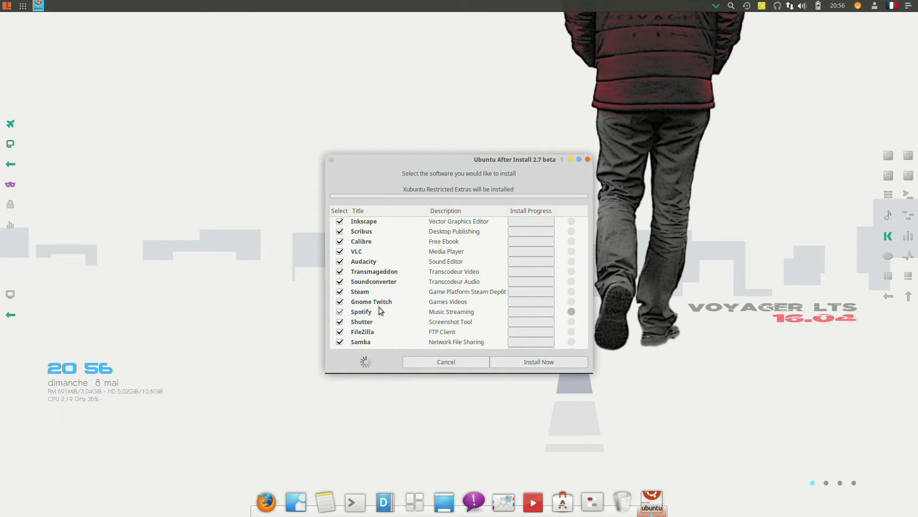
{"action": "left_click", "coordinate": [588, 160]}
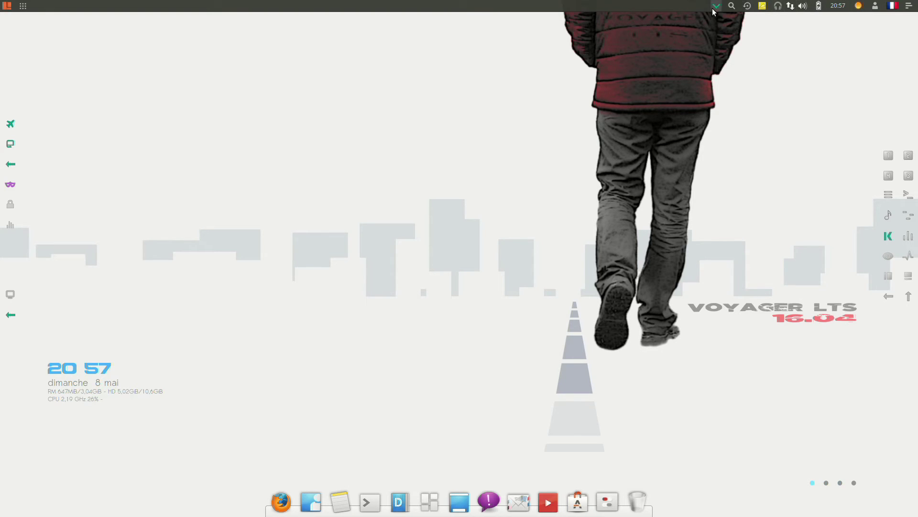
- View the session logout options and the weather report for Luxembourg, closing each again
{"action": "left_click", "coordinate": [876, 6]}
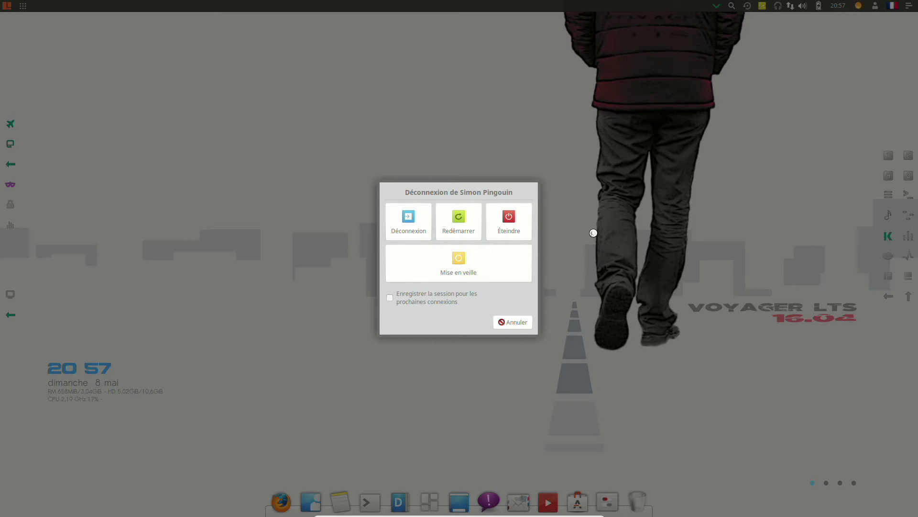
{"action": "left_click", "coordinate": [525, 324]}
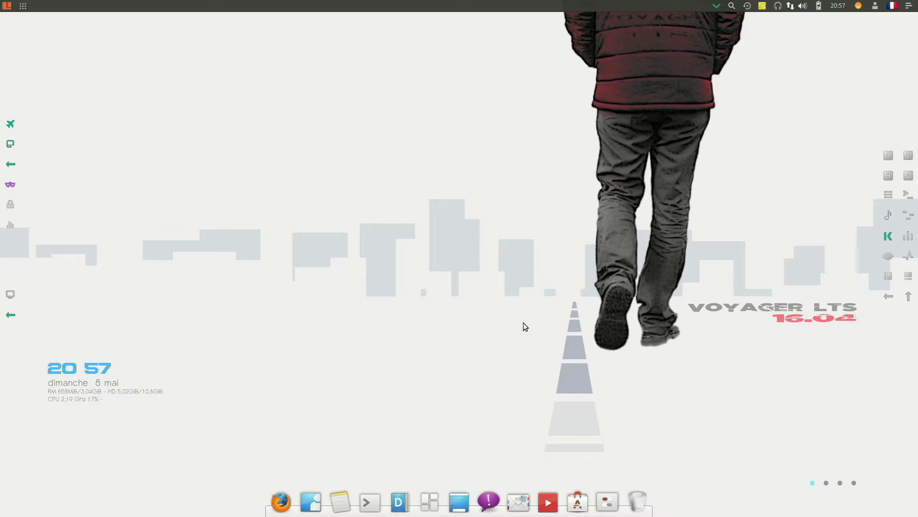
{"action": "left_click", "coordinate": [858, 6]}
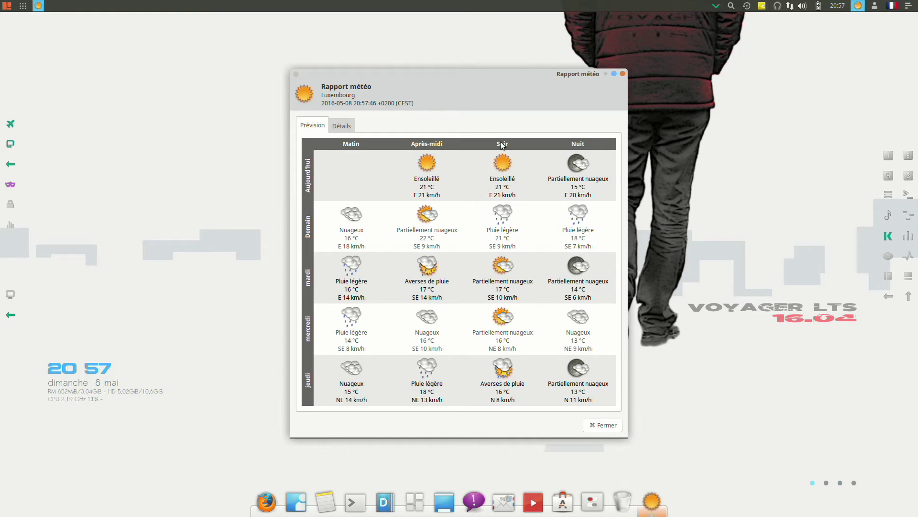
{"action": "left_click", "coordinate": [623, 74]}
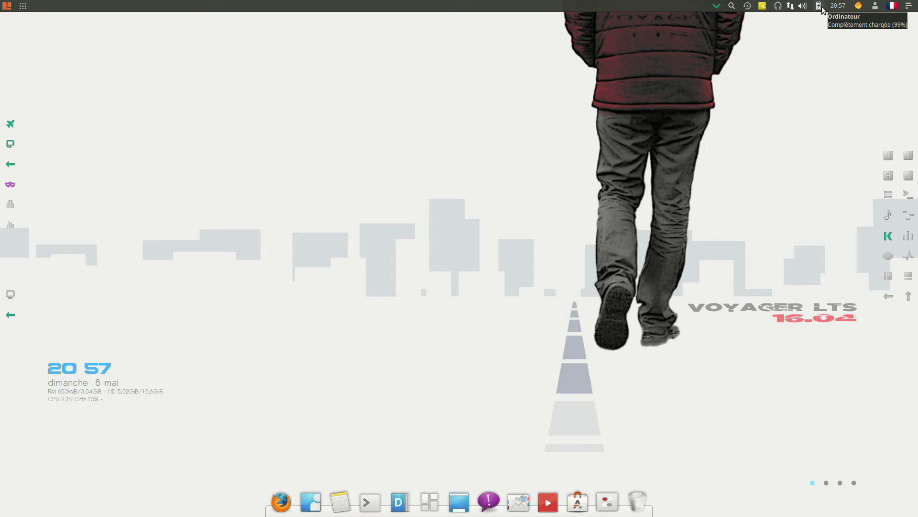
- Inspect the sound volume and media player controls along with the network indicator, closing what was opened
{"action": "left_click", "coordinate": [803, 5]}
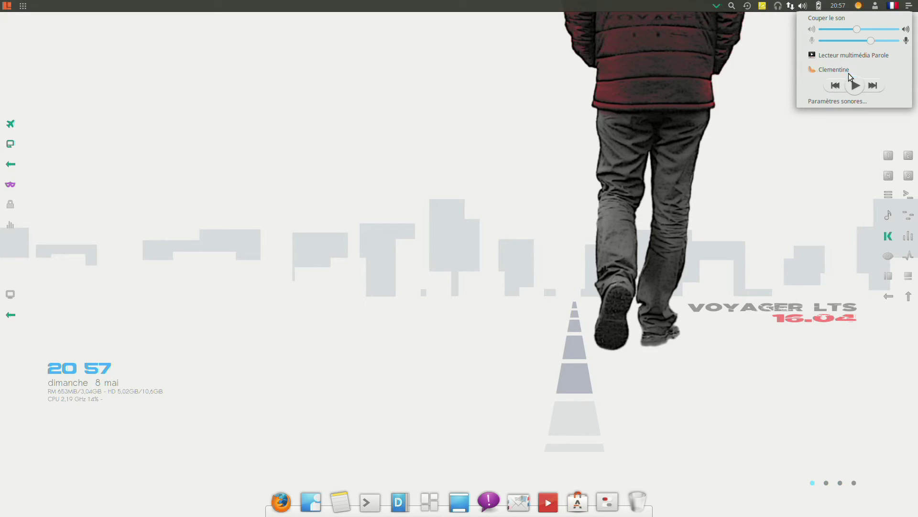
{"action": "left_click", "coordinate": [766, 74]}
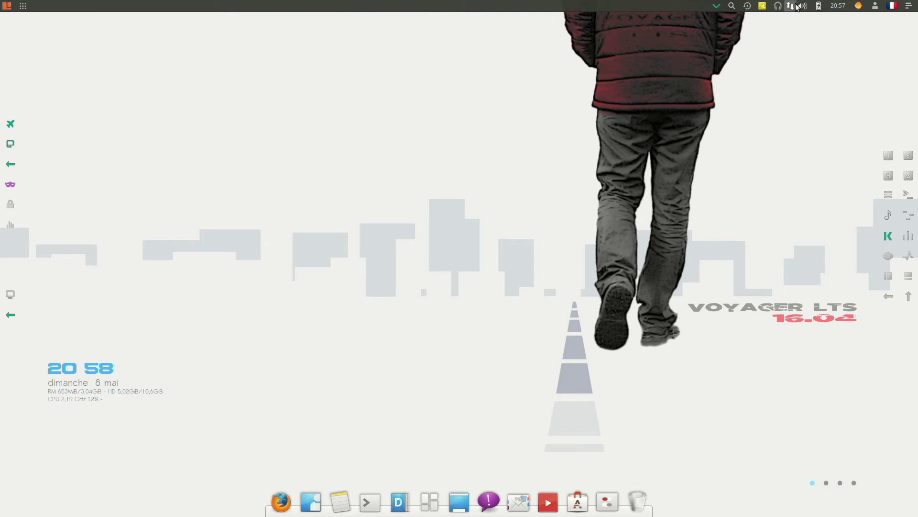
{"action": "left_click", "coordinate": [796, 6]}
{"action": "left_click", "coordinate": [797, 6]}
- Browse the internet radio station list, including the France, Celtique and Cool / New Age categories, and close it
{"action": "left_click", "coordinate": [778, 5]}
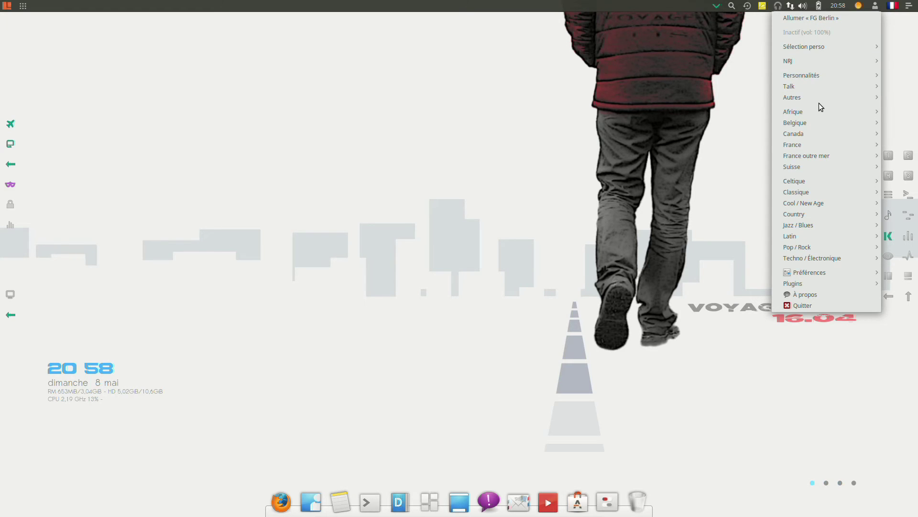
{"action": "mouse_move", "coordinate": [819, 124]}
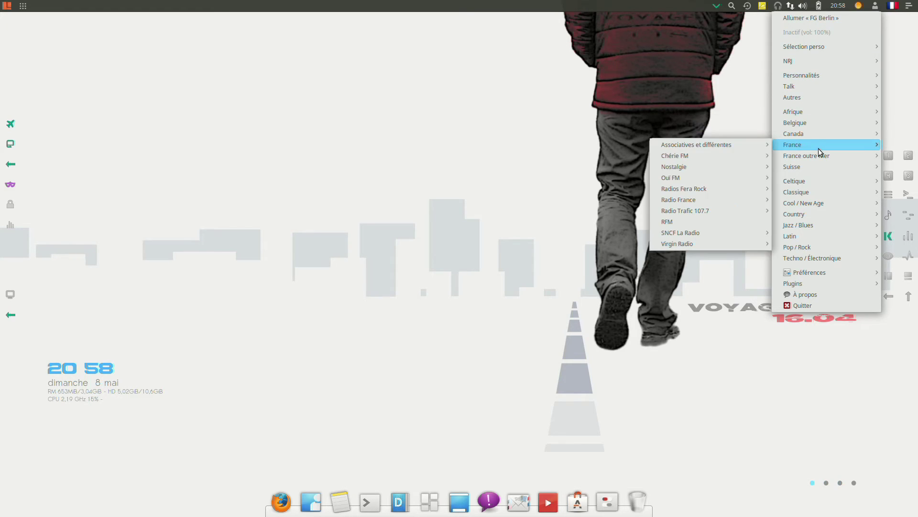
{"action": "mouse_move", "coordinate": [818, 181]}
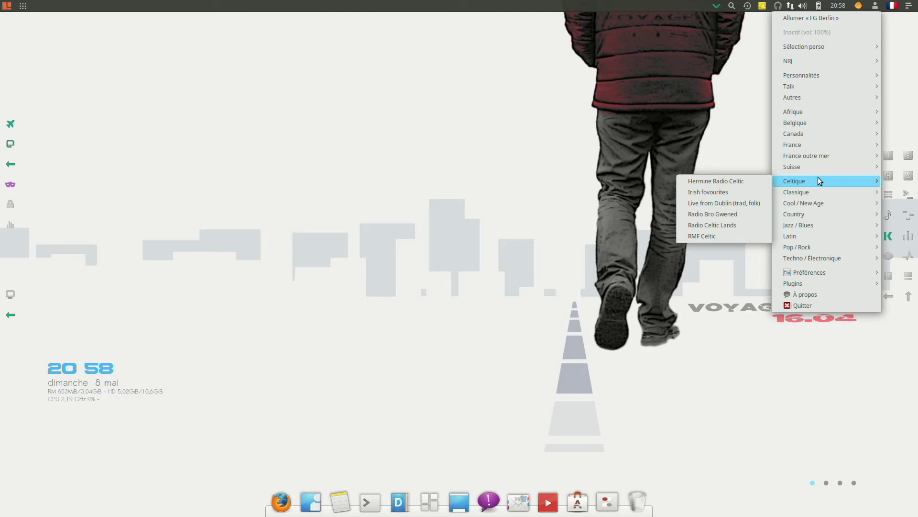
{"action": "mouse_move", "coordinate": [817, 214]}
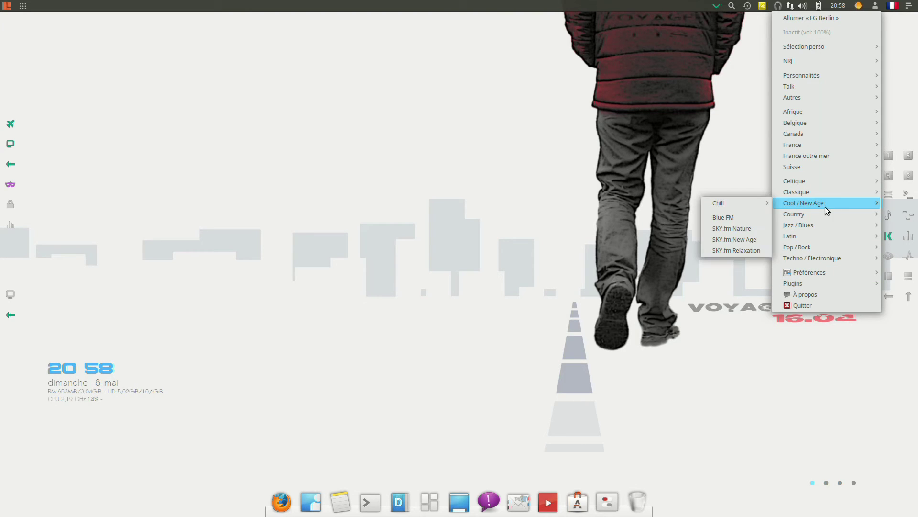
{"action": "mouse_move", "coordinate": [823, 100]}
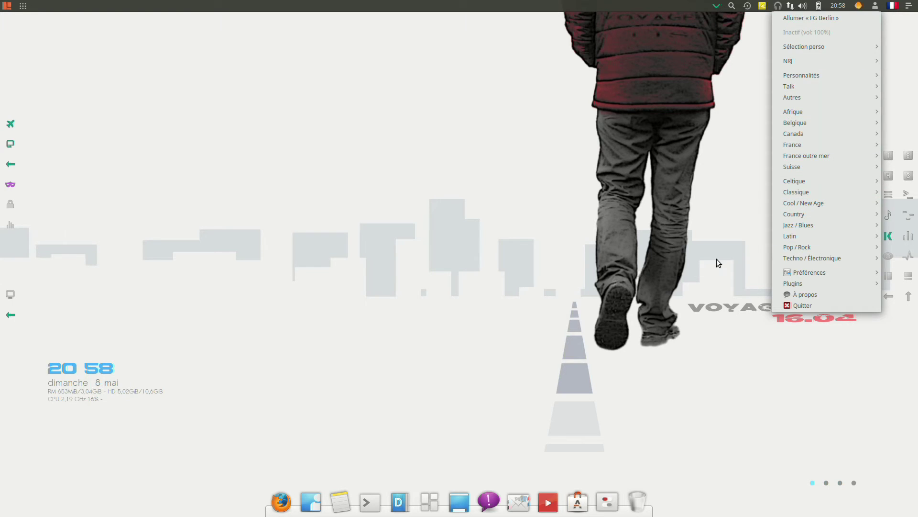
{"action": "left_click", "coordinate": [717, 259]}
- Show the sticky Notes window on the desktop and close it
{"action": "left_click", "coordinate": [763, 6]}
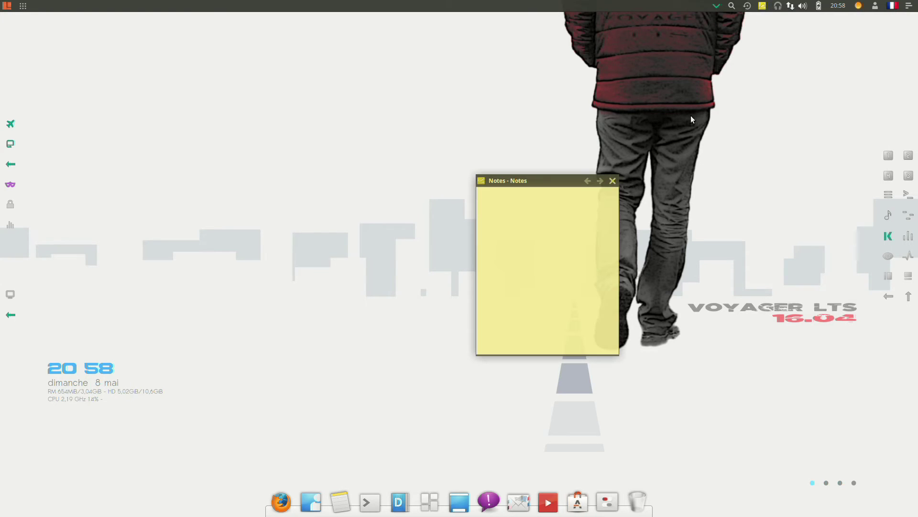
{"action": "left_click", "coordinate": [613, 180]}
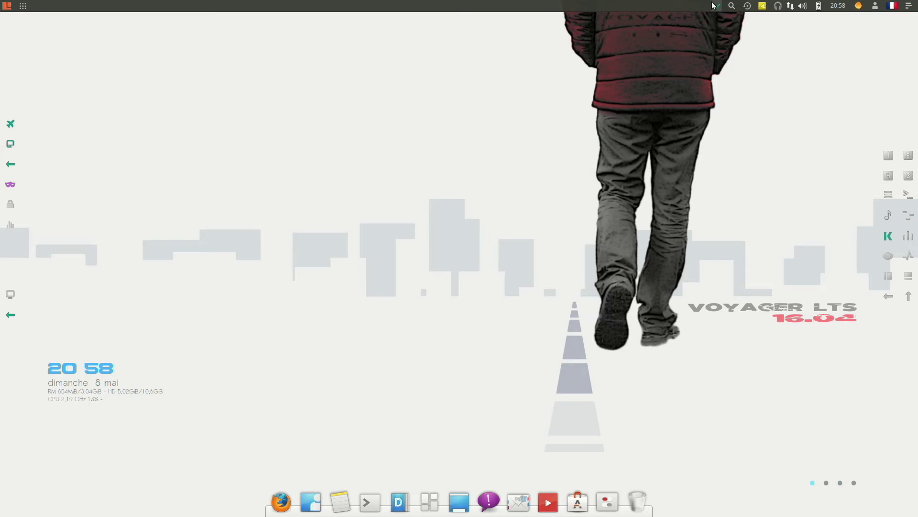
- Examine the backup tool's saved folders, ignored folders, storage location and scheduling settings, and close it
{"action": "left_click", "coordinate": [745, 5]}
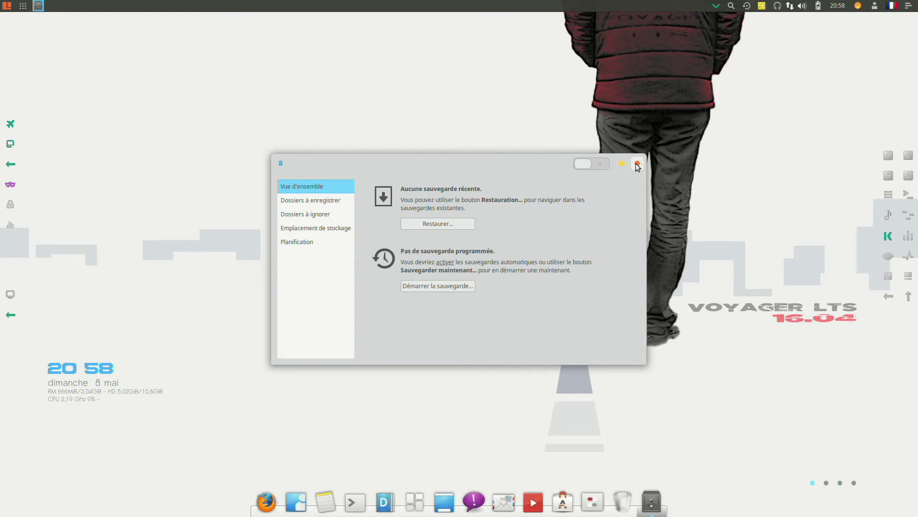
{"action": "left_click", "coordinate": [313, 202]}
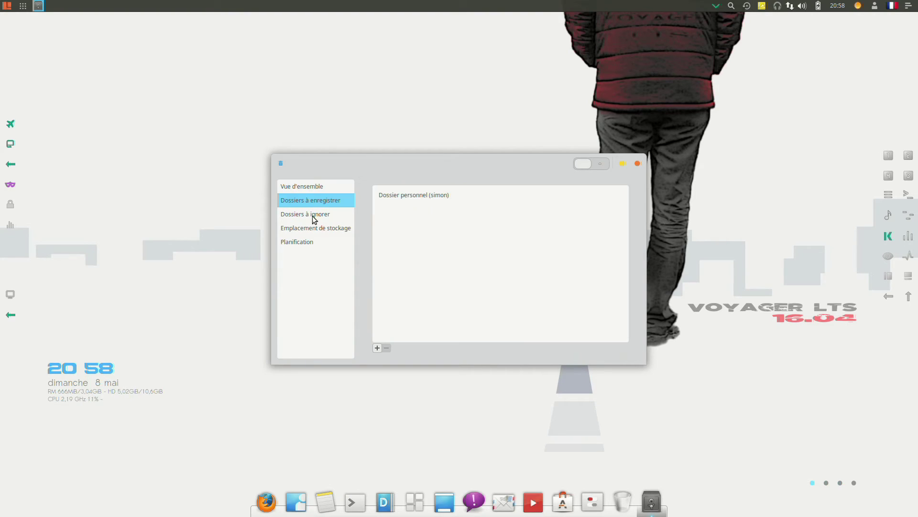
{"action": "left_click", "coordinate": [314, 215]}
{"action": "left_click", "coordinate": [314, 229]}
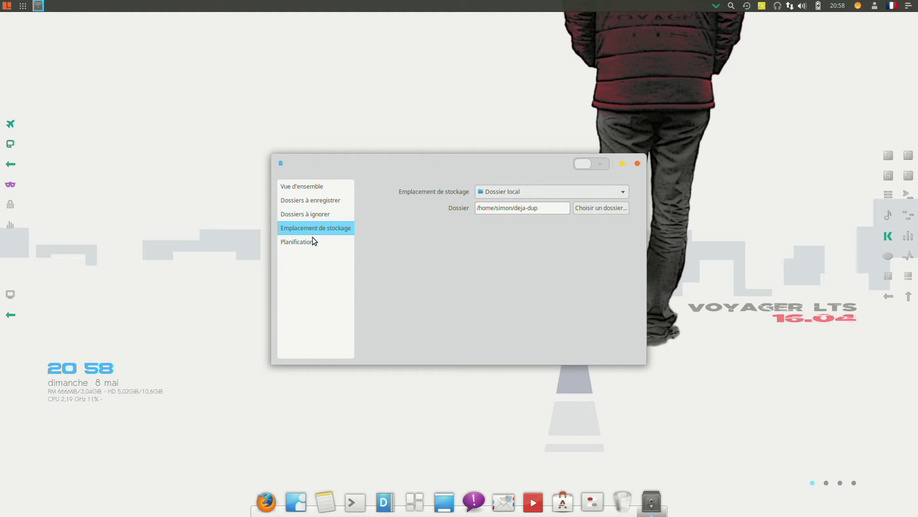
{"action": "left_click", "coordinate": [313, 242]}
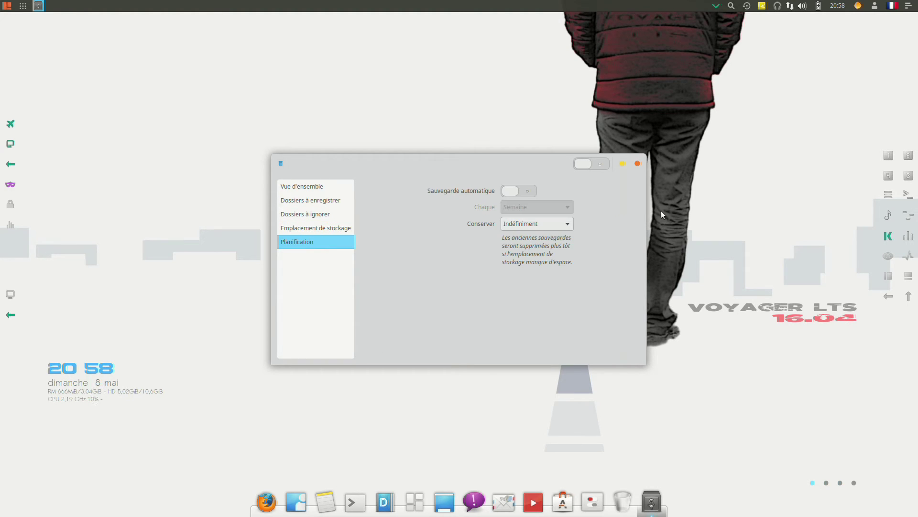
{"action": "left_click", "coordinate": [638, 164]}
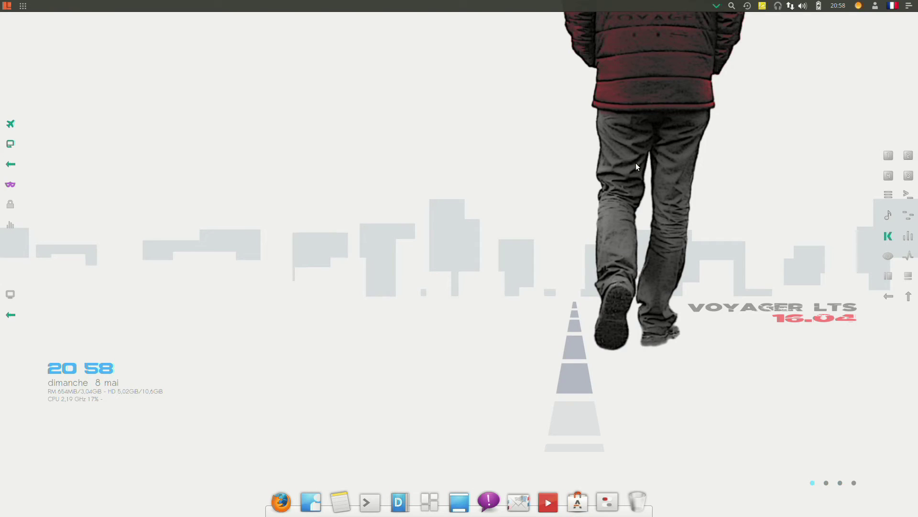
- Search for "fir" in the Kupfer launcher, launch Firefox from it, and close the browser
{"action": "left_click", "coordinate": [731, 7]}
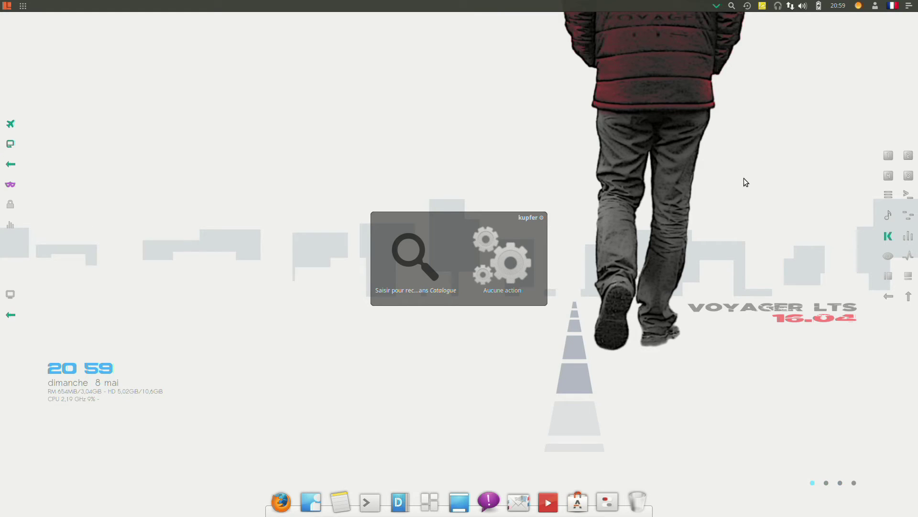
{"action": "type", "text": "fir"}
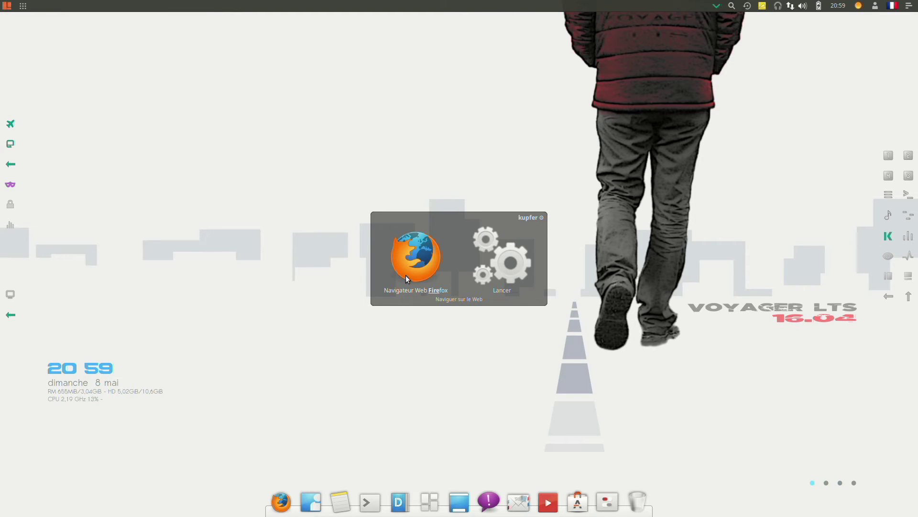
{"action": "key", "text": "Return"}
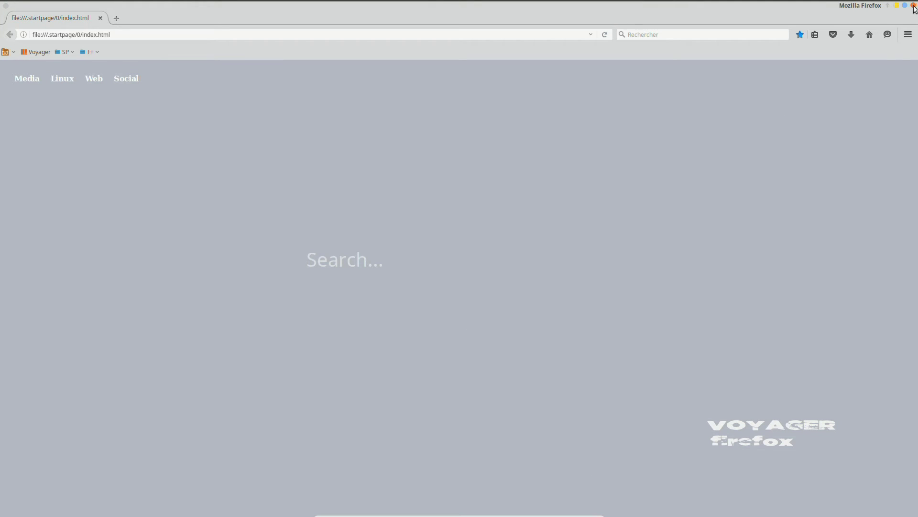
{"action": "mouse_move", "coordinate": [915, 4]}
{"action": "left_click", "coordinate": [914, 10]}
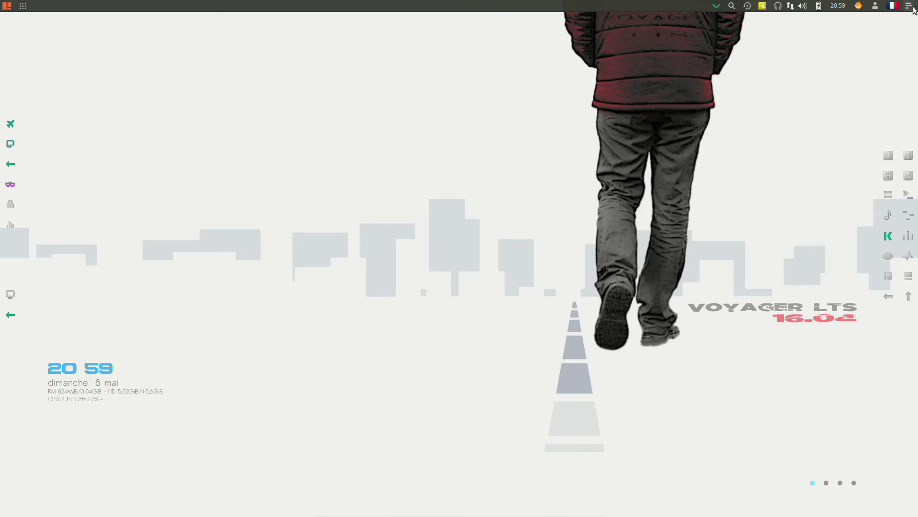
- Show the drop-down terminal and run the "update" command in it, authorising with the account password
{"action": "left_click", "coordinate": [714, 5]}
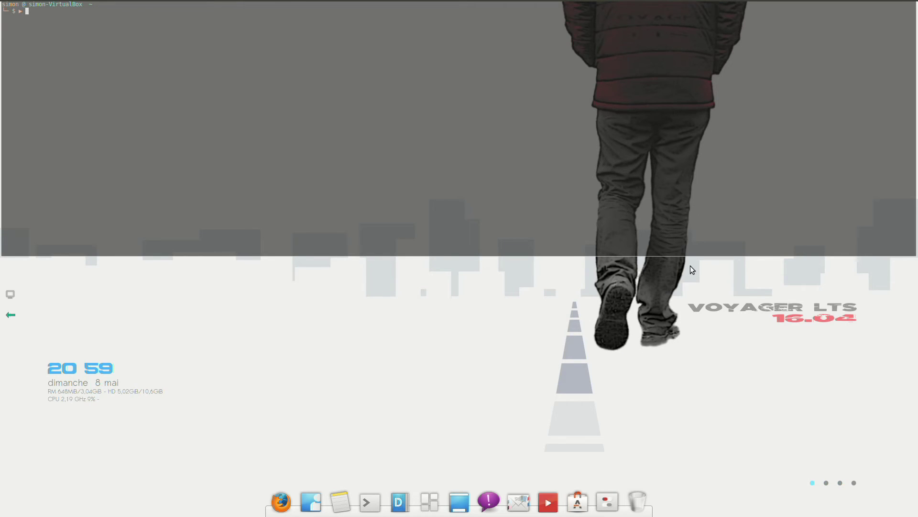
{"action": "left_click", "coordinate": [690, 265]}
{"action": "left_click", "coordinate": [716, 6]}
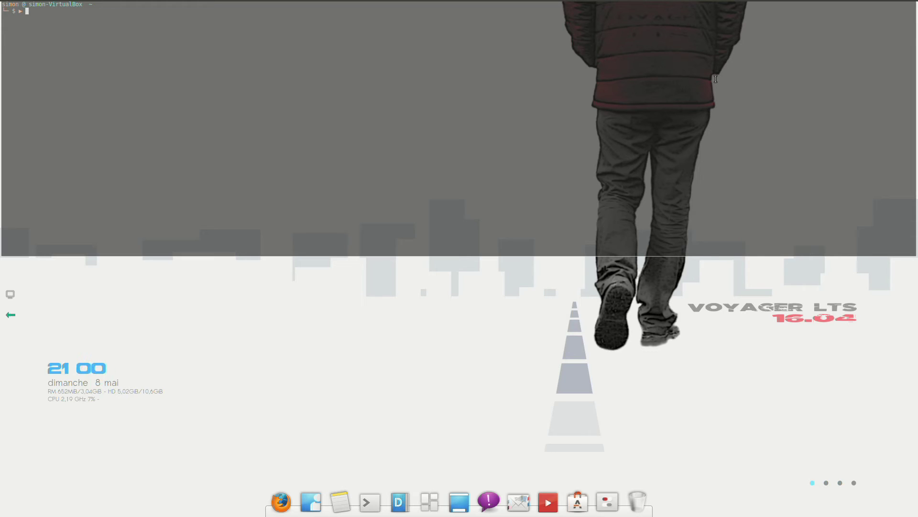
{"action": "type", "text": "update"}
{"action": "key", "text": "Return"}
{"action": "key", "text": "Return"}
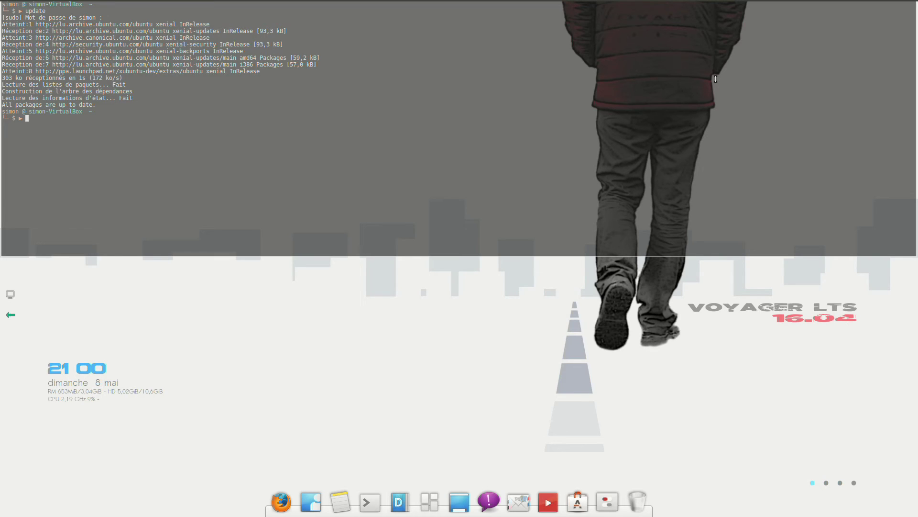
- Try the command "intsall test" in the drop-down terminal and retry it edited as "intsal test"
{"action": "type", "text": "intsall test"}
{"action": "key", "text": "Return"}
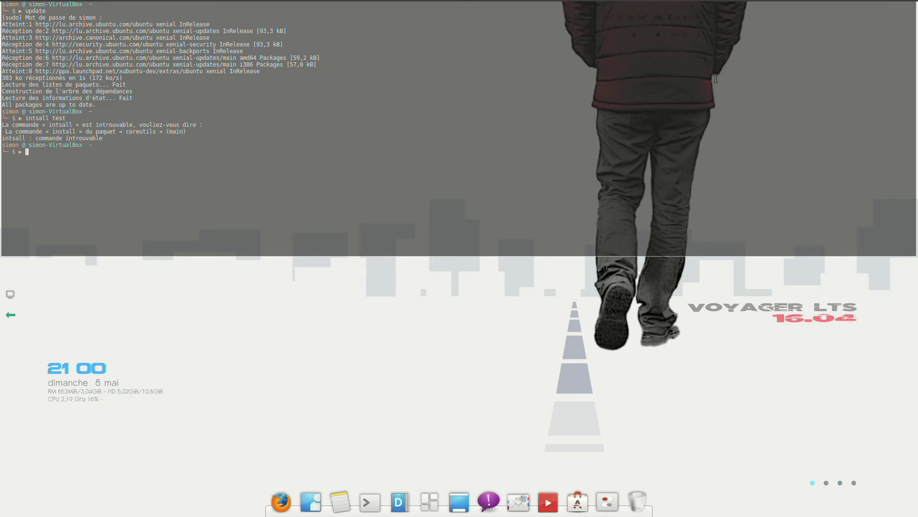
{"action": "key", "text": "Up"}
{"action": "key", "text": "Left"}
{"action": "key", "text": "Left"}
{"action": "key", "text": "Left"}
{"action": "key", "text": "Left"}
{"action": "key", "text": "Left"}
{"action": "key", "text": "Left"}
{"action": "key", "text": "Return"}
- Recall the previous terminal command, correct it to "install test" and run it
{"action": "key", "text": "Up"}
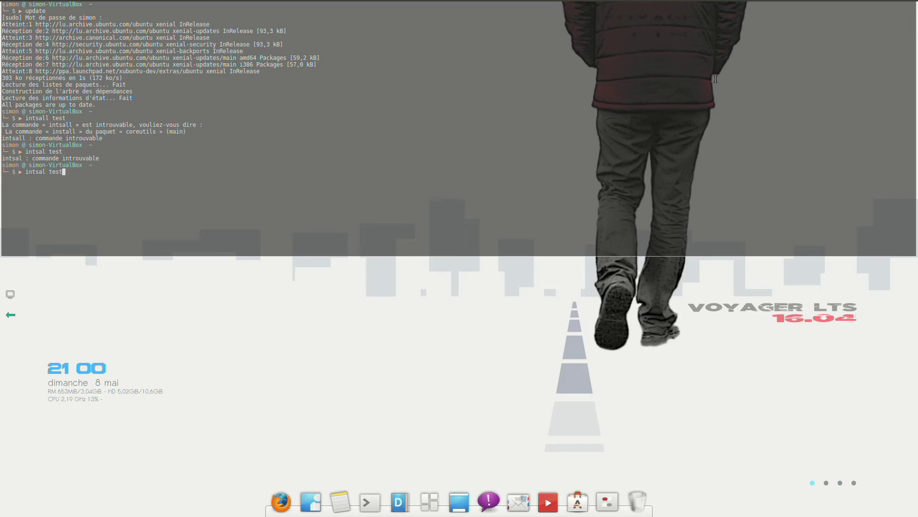
{"action": "key", "text": "Left"}
{"action": "key", "text": "Left"}
{"action": "key", "text": "Left"}
{"action": "key", "text": "Left"}
{"action": "key", "text": "Left"}
{"action": "key", "text": "Left"}
{"action": "key", "text": "Left"}
{"action": "key", "text": "BackSpace"}
{"action": "key", "text": "BackSpace"}
{"action": "type", "text": "st"}
{"action": "key", "text": "Right"}
{"action": "key", "text": "Right"}
{"action": "key", "text": "Right"}
{"action": "type", "text": "l"}
{"action": "key", "text": "Return"}
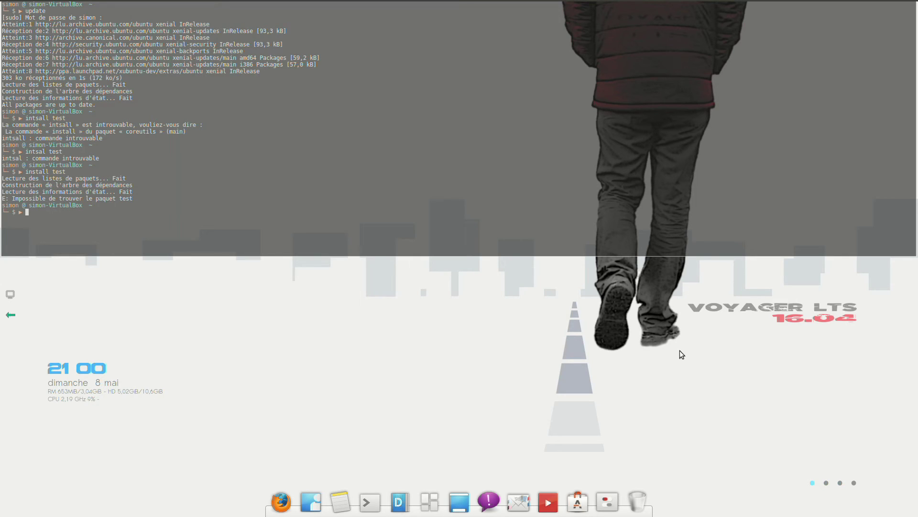
- Hide the drop-down terminal, open a private-browsing Firefox window to show its start page, and close the browser
{"action": "key", "text": "F12"}
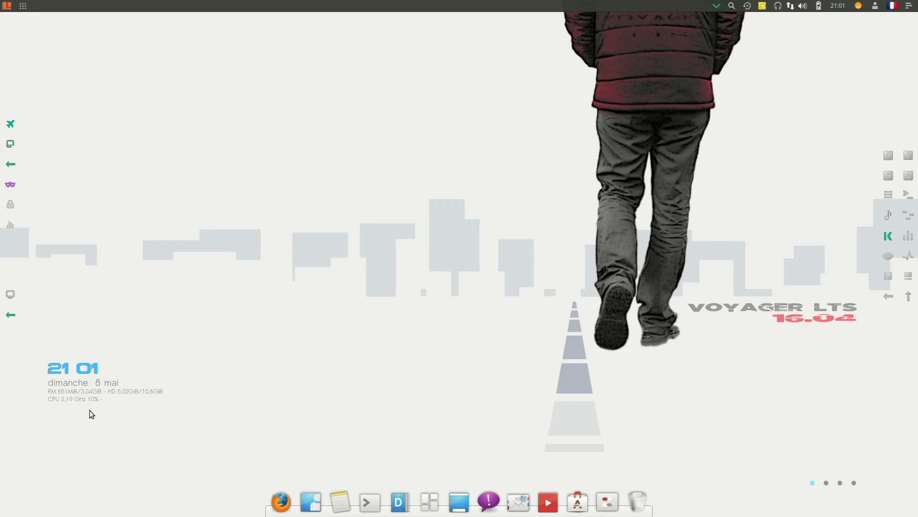
{"action": "left_click", "coordinate": [10, 186]}
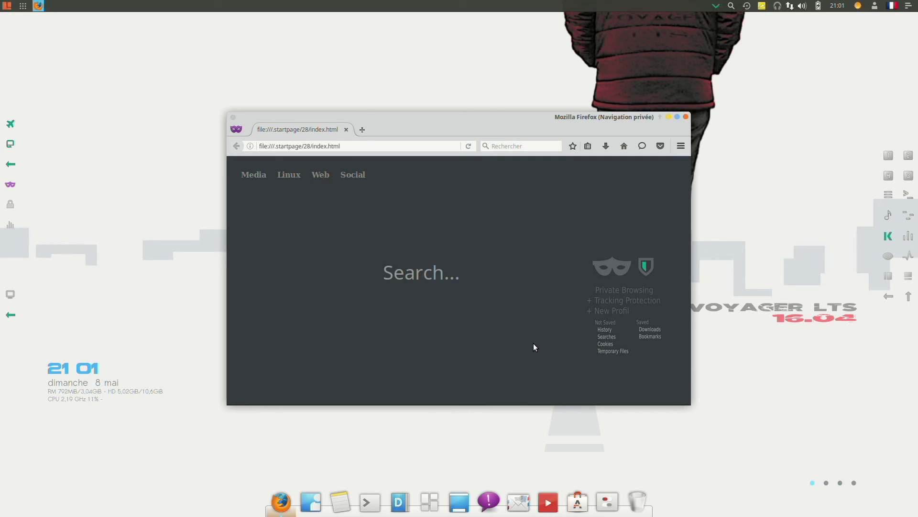
{"action": "left_click", "coordinate": [686, 119]}
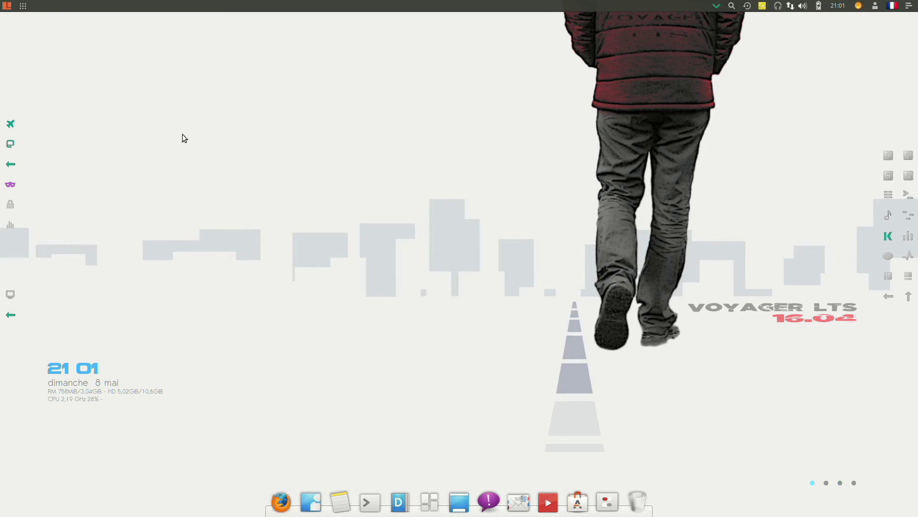
- Disable the wireless connection from the desktop launchers and show the CPU and network traffic graph on the desktop
{"action": "left_click", "coordinate": [10, 125]}
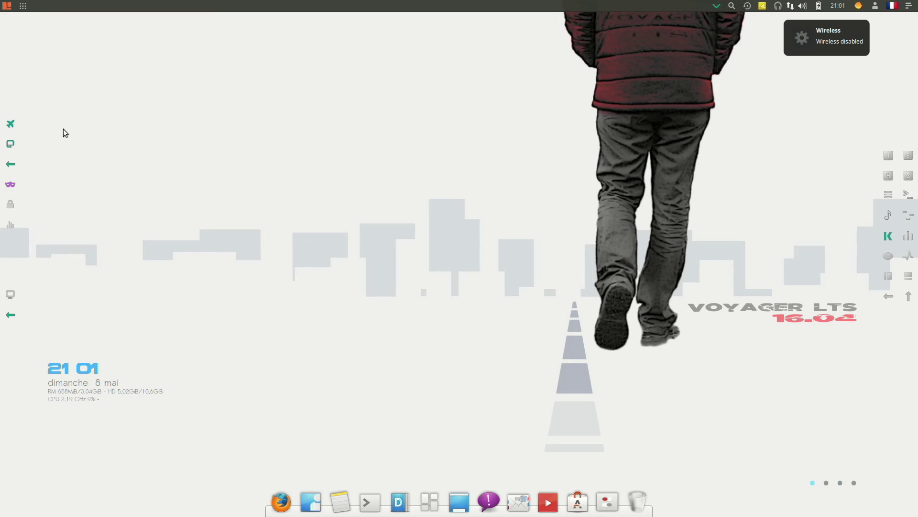
{"action": "left_click", "coordinate": [9, 151]}
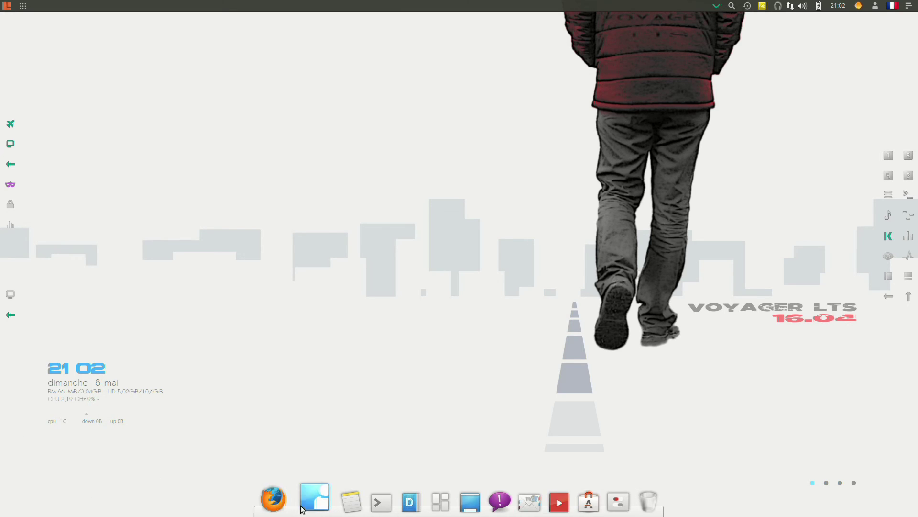
- Show the drop-down terminal and run the "upgrade" command in it
{"action": "key", "text": "F12"}
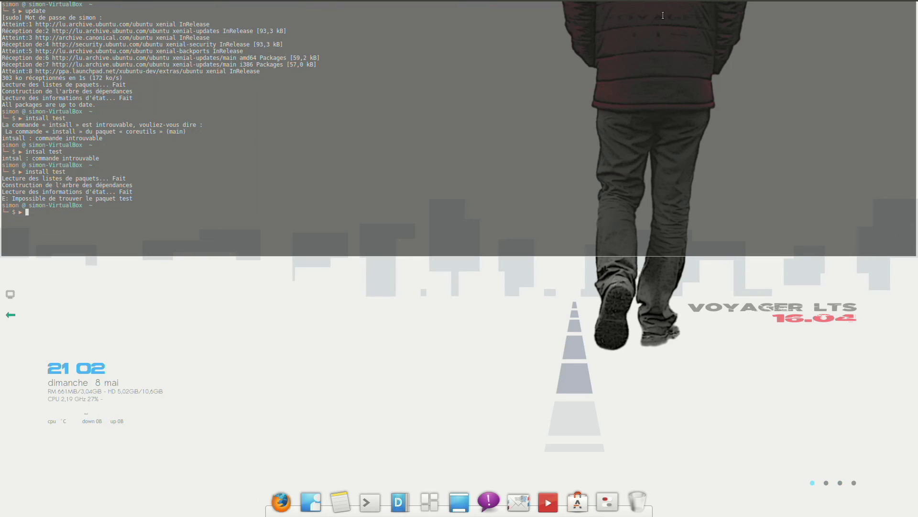
{"action": "type", "text": "upgrade"}
{"action": "key", "text": "Return"}
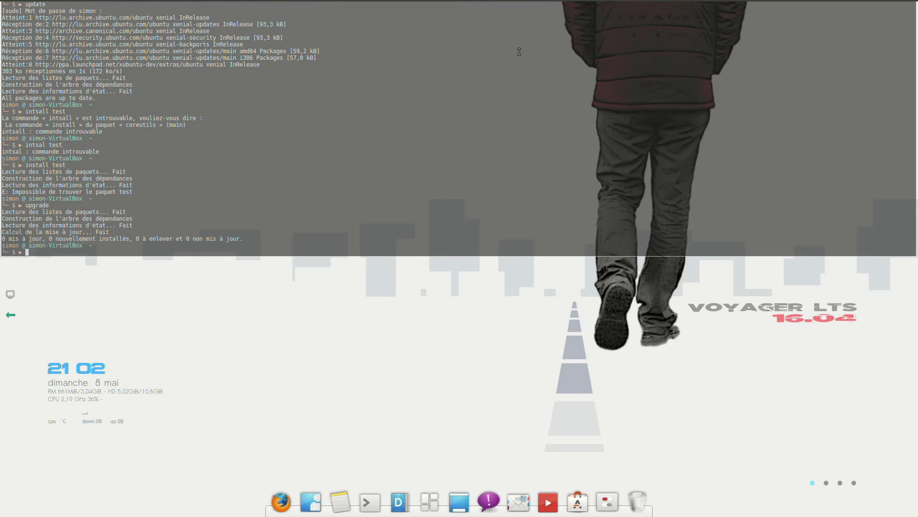
- Recall the "update" command from the terminal history and run it again
{"action": "key", "text": "Up"}
{"action": "key", "text": "Up"}
{"action": "key", "text": "Up"}
{"action": "key", "text": "Up"}
{"action": "key", "text": "Up"}
{"action": "key", "text": "Down"}
{"action": "key", "text": "Up"}
{"action": "key", "text": "Return"}
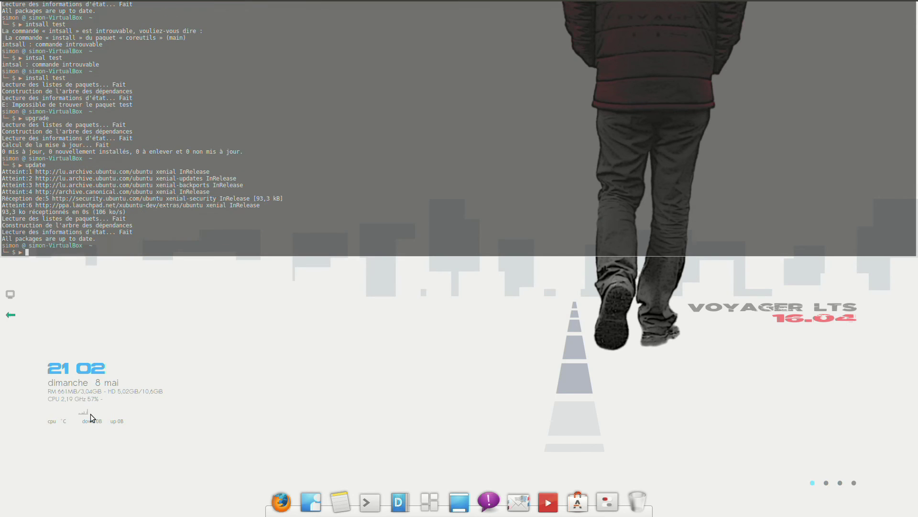
- Hide the drop-down terminal and switch between the workspaces to view their different wallpapers
{"action": "key", "text": "F12"}
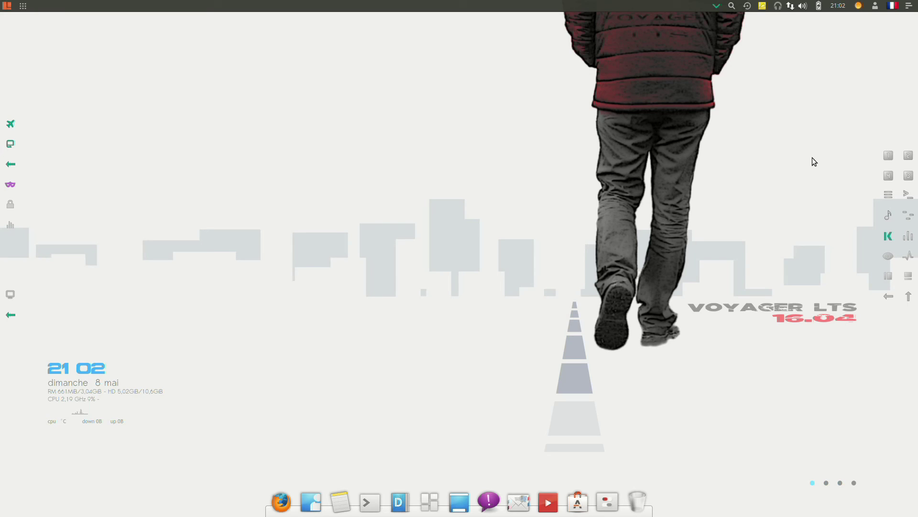
{"action": "key", "text": "ctrl+alt+Right"}
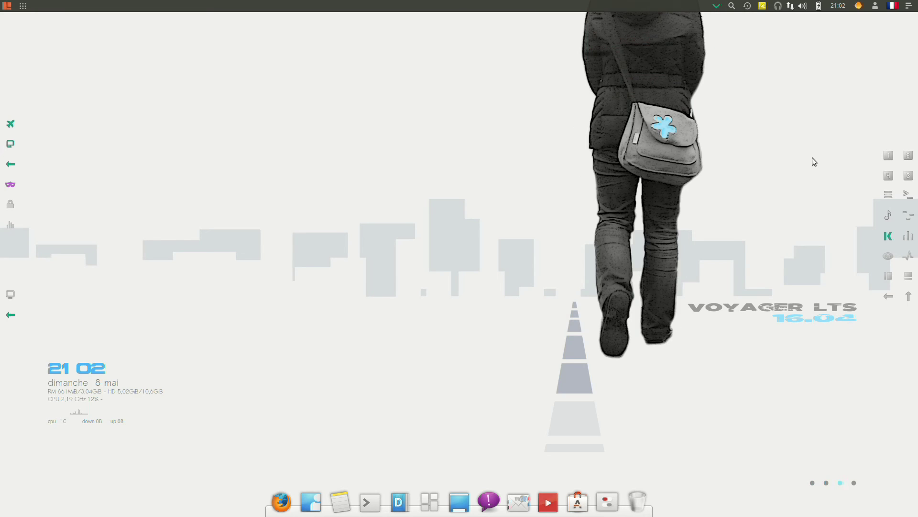
{"action": "key", "text": "ctrl+alt+Left"}
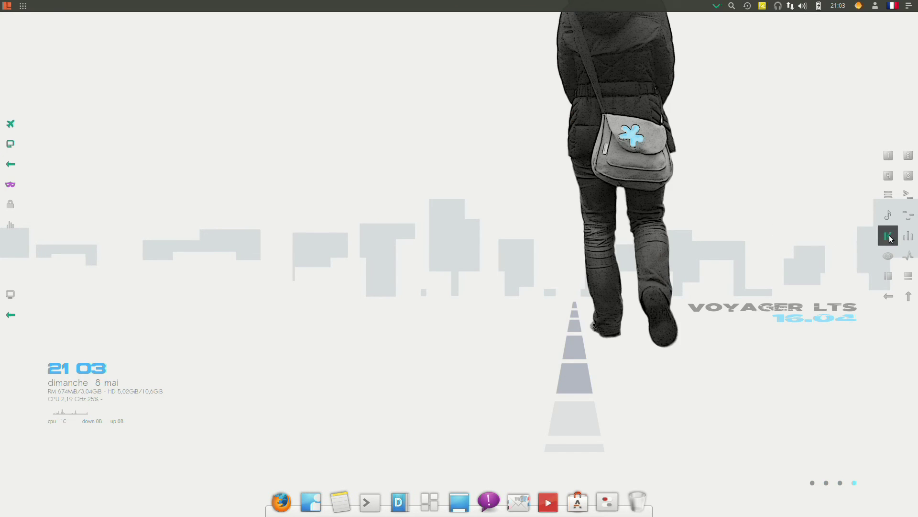
- Open the system monitoring terminal, review its Traffic, Activity, Non-Free, Netstat and System reports, and leave it
{"action": "left_click", "coordinate": [909, 256]}
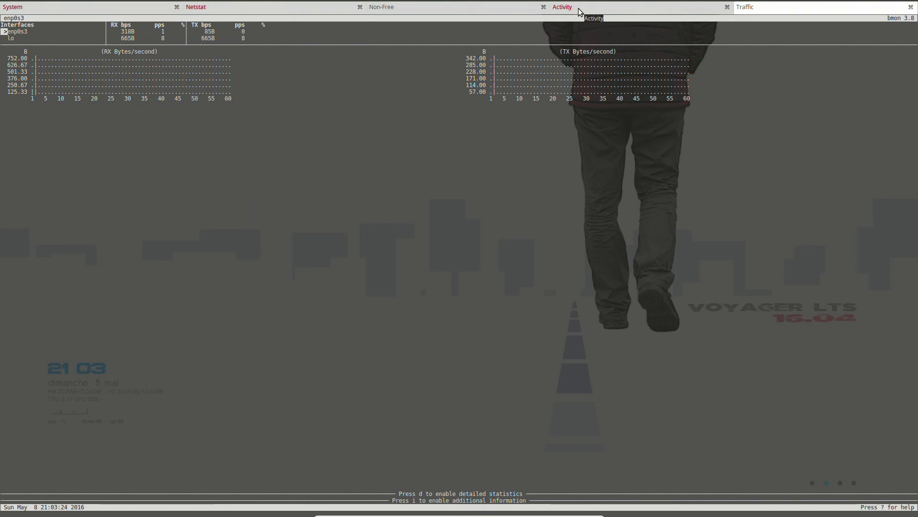
{"action": "left_click", "coordinate": [620, 8]}
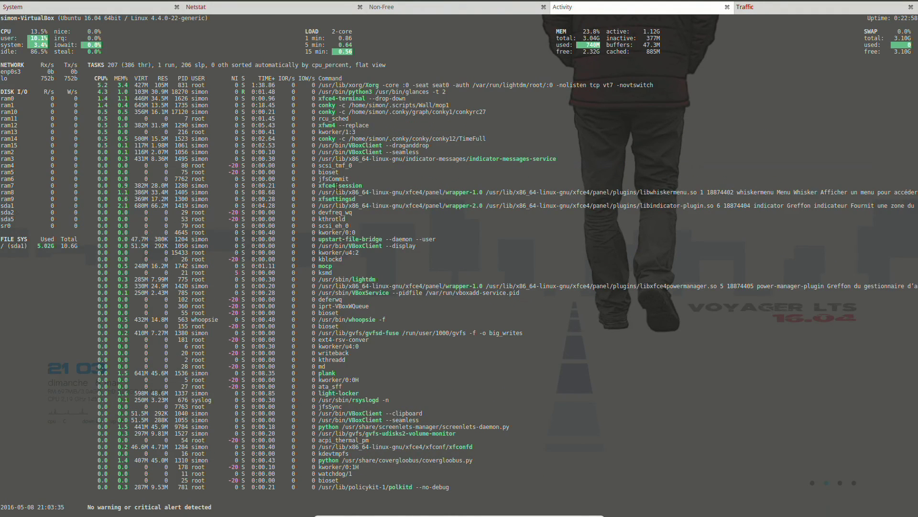
{"action": "left_click", "coordinate": [457, 10]}
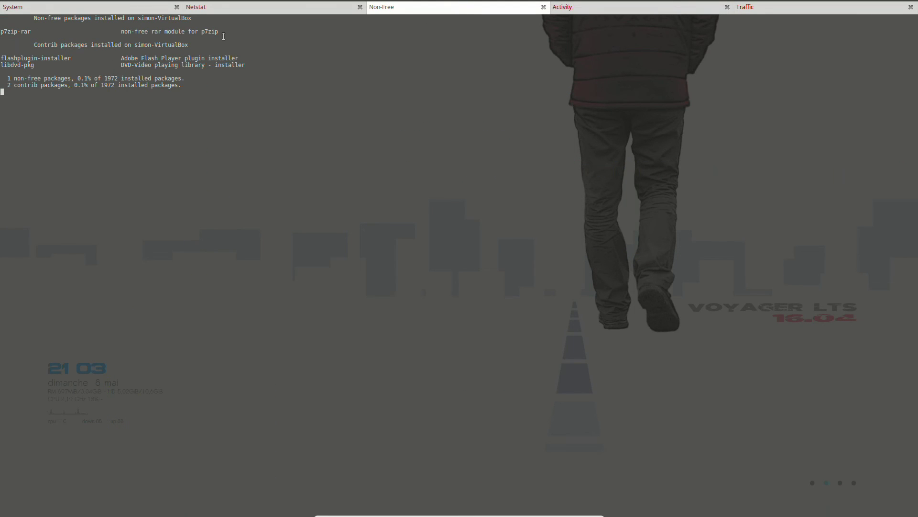
{"action": "left_click", "coordinate": [242, 6]}
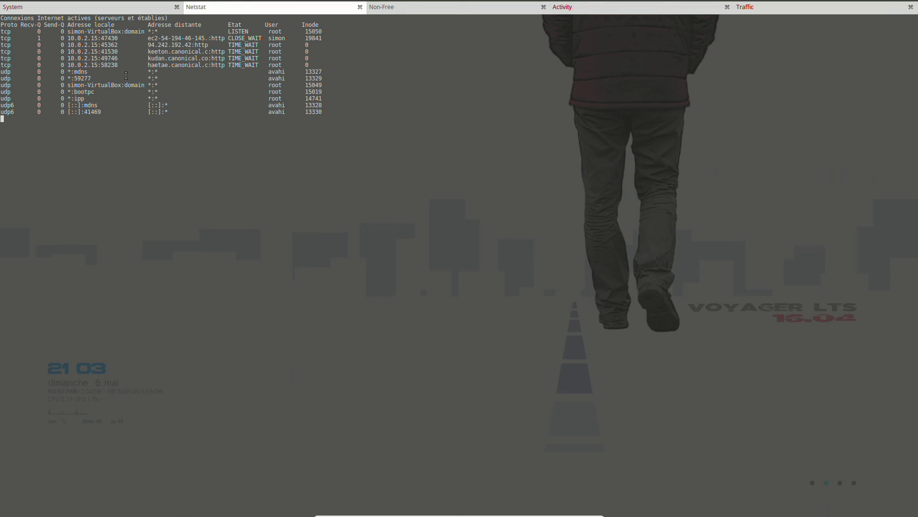
{"action": "left_click", "coordinate": [24, 8]}
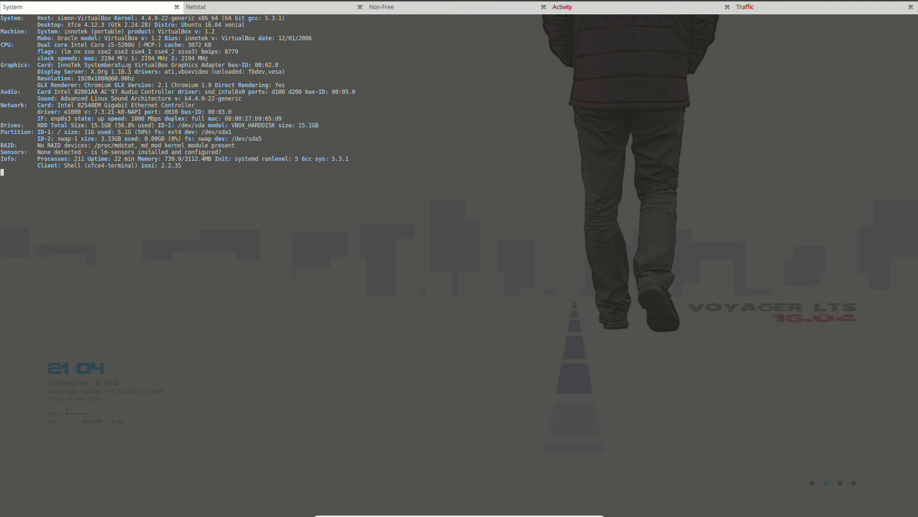
{"action": "left_click", "coordinate": [911, 6]}
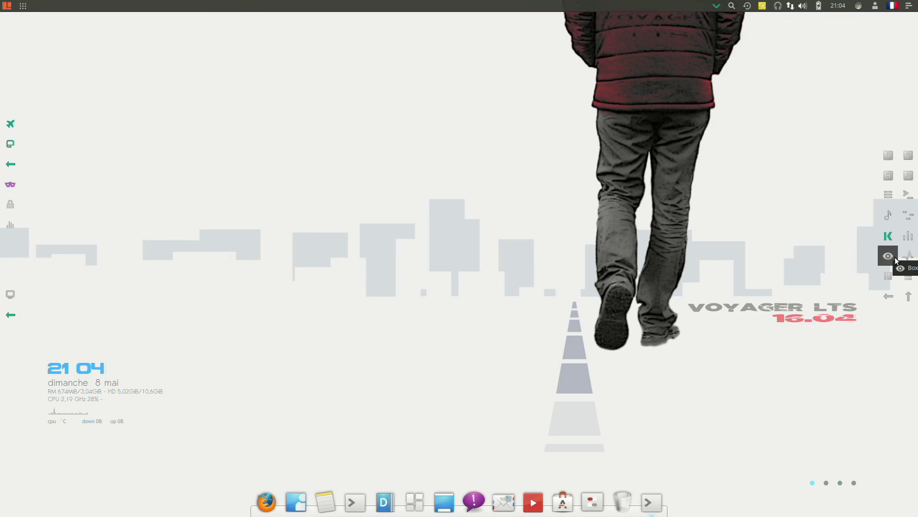
- Open the Voyager Box, go through its options such as Colors Icons and Reparation, and launch Voyager Wall to choose a theme
{"action": "left_click", "coordinate": [896, 261]}
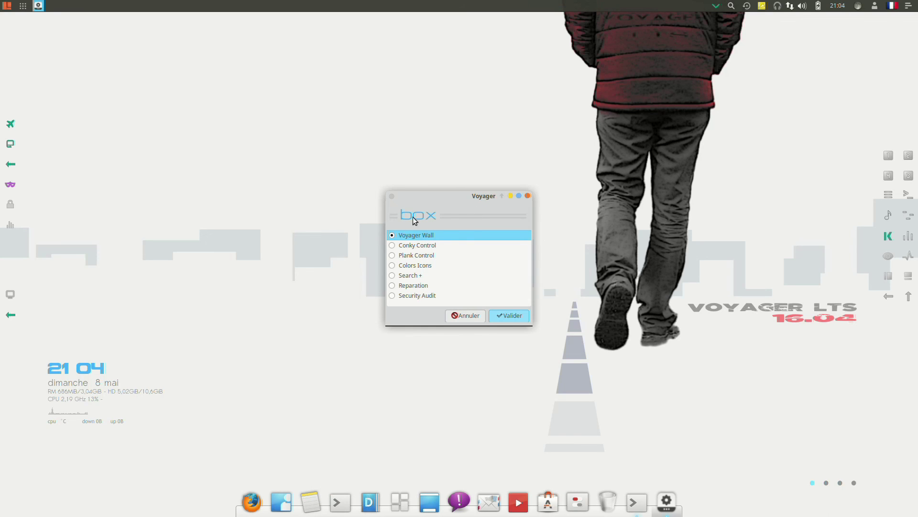
{"action": "left_click", "coordinate": [408, 245]}
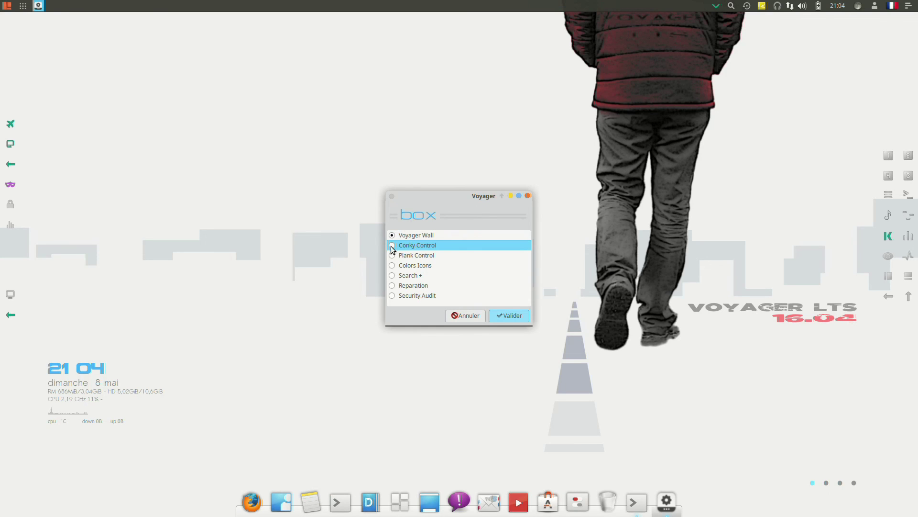
{"action": "left_click", "coordinate": [393, 257]}
{"action": "left_click", "coordinate": [393, 269]}
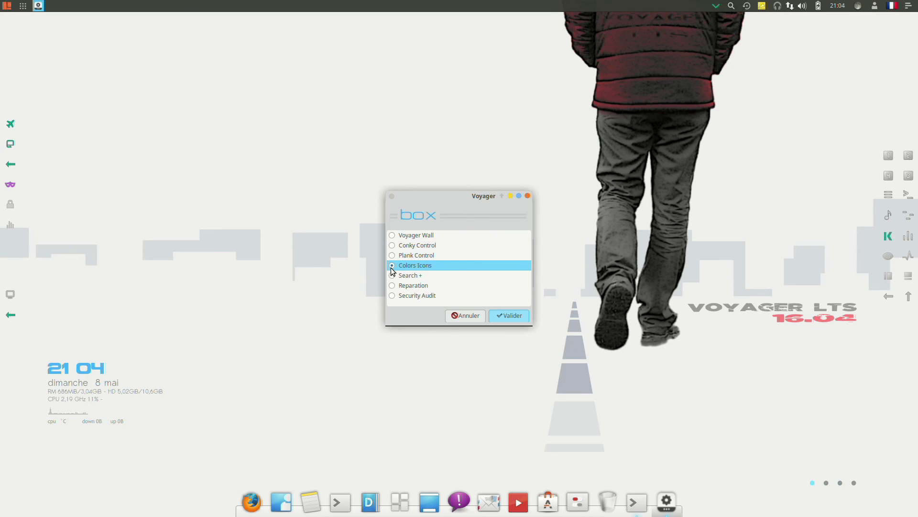
{"action": "left_click", "coordinate": [392, 276]}
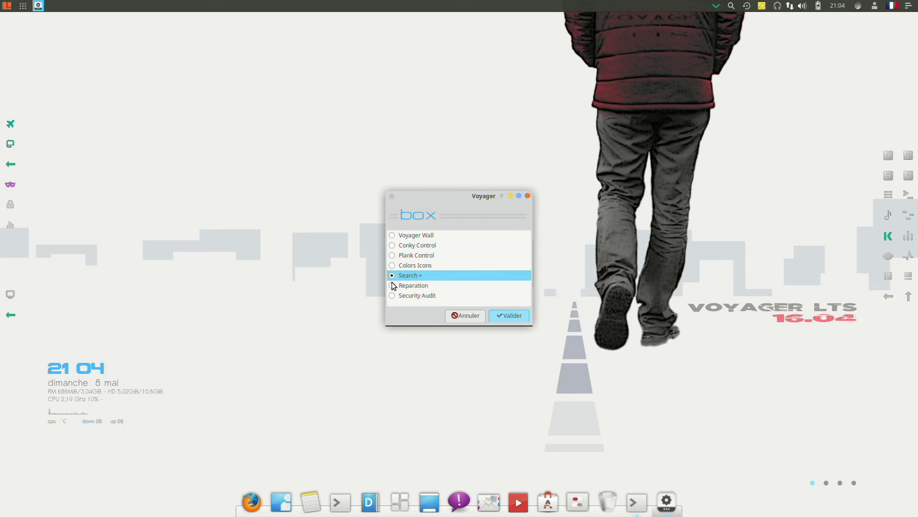
{"action": "left_click", "coordinate": [393, 286]}
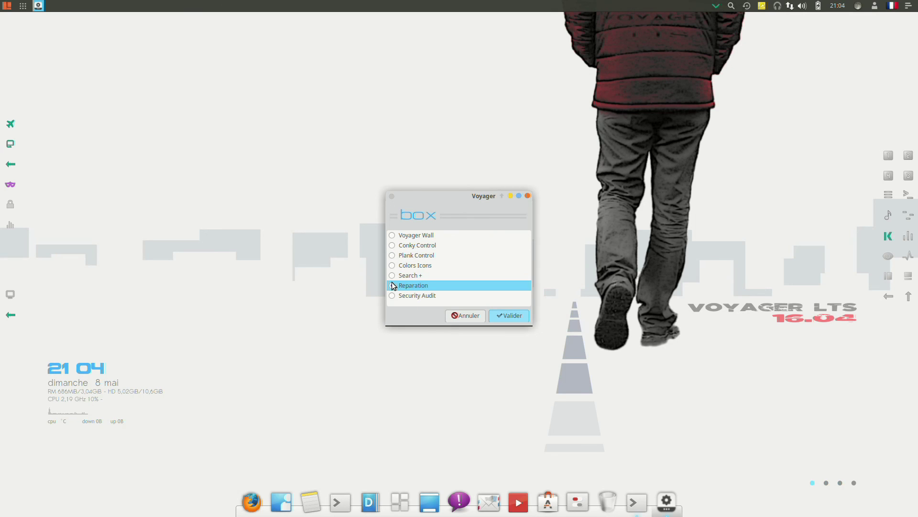
{"action": "left_click", "coordinate": [394, 237]}
{"action": "left_click", "coordinate": [498, 313]}
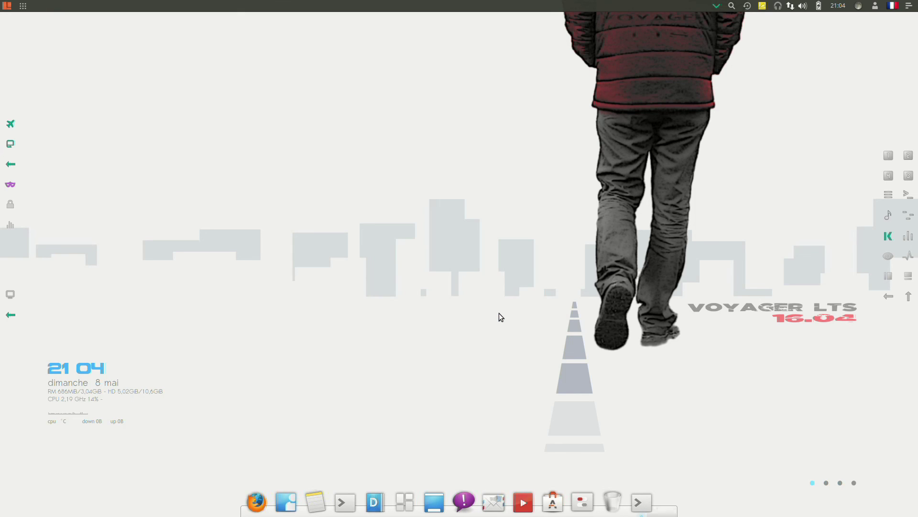
{"action": "left_click", "coordinate": [542, 314]}
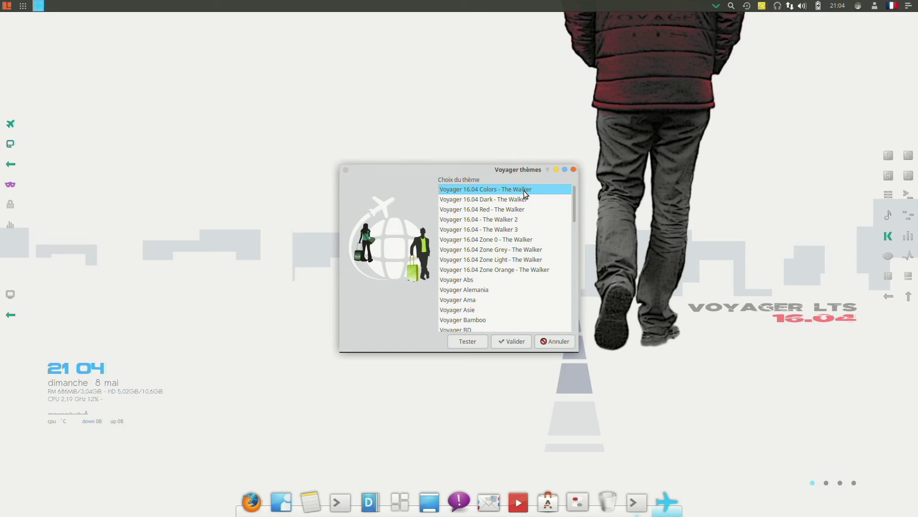
- Test the Voyager Alemania theme and the Voyager Bamboo theme on the desktop
{"action": "left_click", "coordinate": [480, 291]}
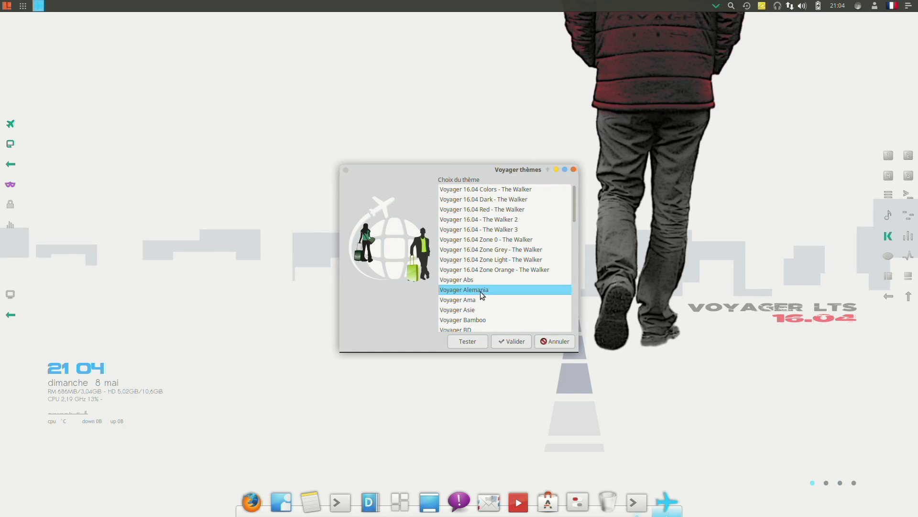
{"action": "left_click", "coordinate": [469, 343]}
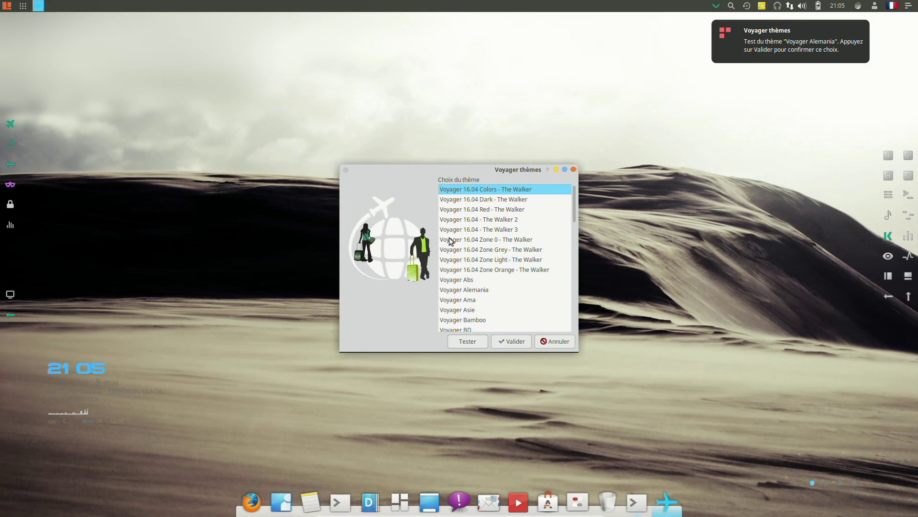
{"action": "scroll", "coordinate": [452, 261], "scroll_direction": "down", "scroll_amount": 2}
{"action": "left_click", "coordinate": [465, 279]}
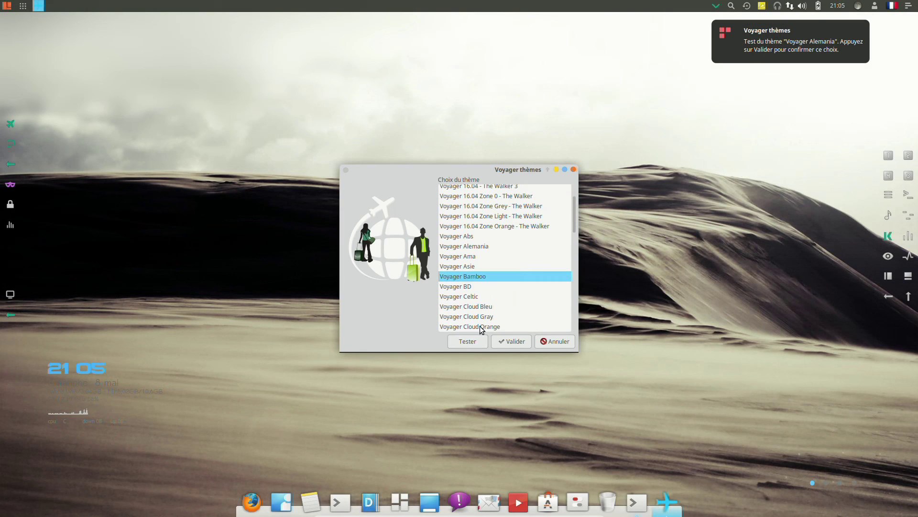
{"action": "left_click", "coordinate": [469, 343]}
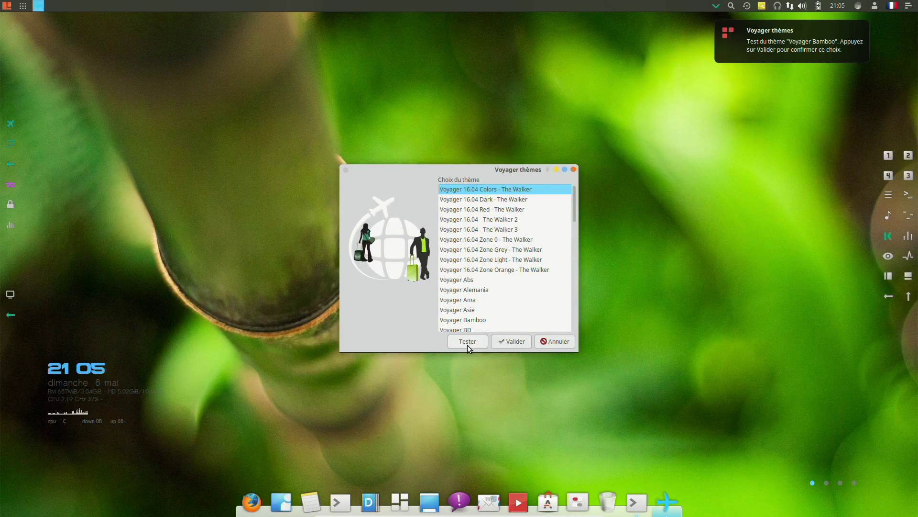
- Test the Voyager Colors theme and the Voyager Ocean theme on the desktop
{"action": "scroll", "coordinate": [484, 320], "scroll_direction": "down", "scroll_amount": 5}
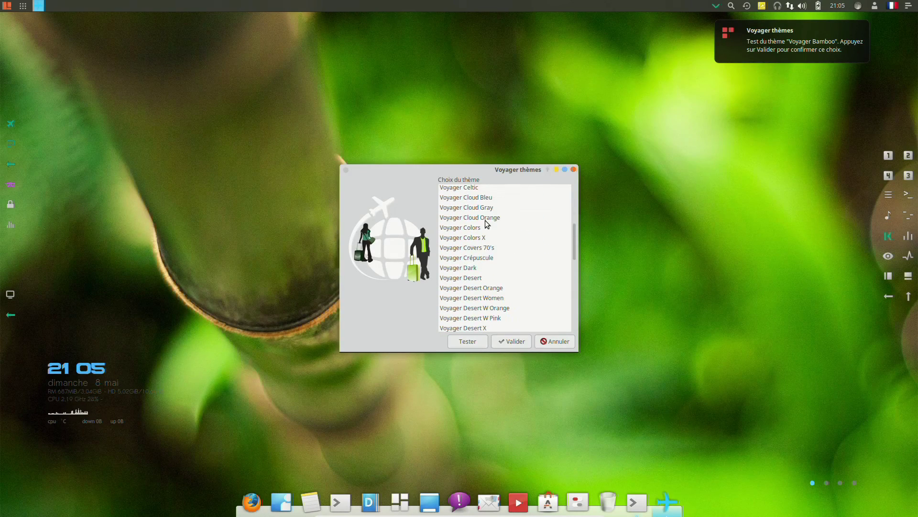
{"action": "left_click", "coordinate": [485, 227]}
{"action": "left_click", "coordinate": [477, 343]}
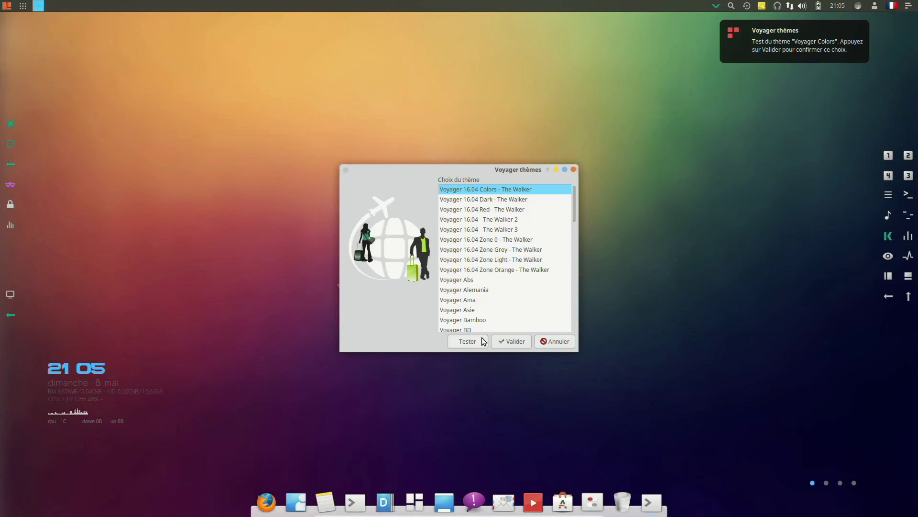
{"action": "scroll", "coordinate": [519, 290], "scroll_direction": "down", "scroll_amount": 3}
{"action": "scroll", "coordinate": [520, 290], "scroll_direction": "up", "scroll_amount": 2}
{"action": "left_click", "coordinate": [495, 288]}
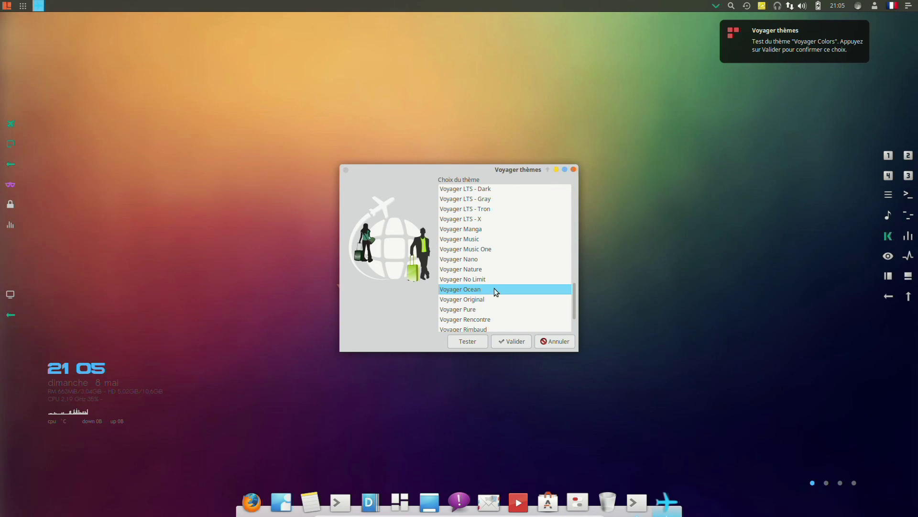
{"action": "left_click", "coordinate": [468, 341]}
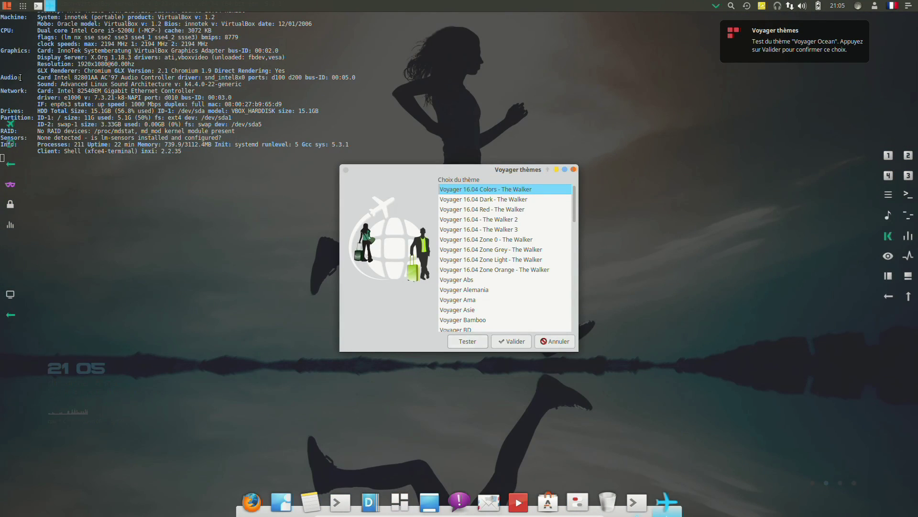
- Minimise the theme chooser to view the Ocean wallpaper, dismiss the notification, restore the chooser and switch to the Voyager Alemania theme
{"action": "left_click", "coordinate": [50, 7]}
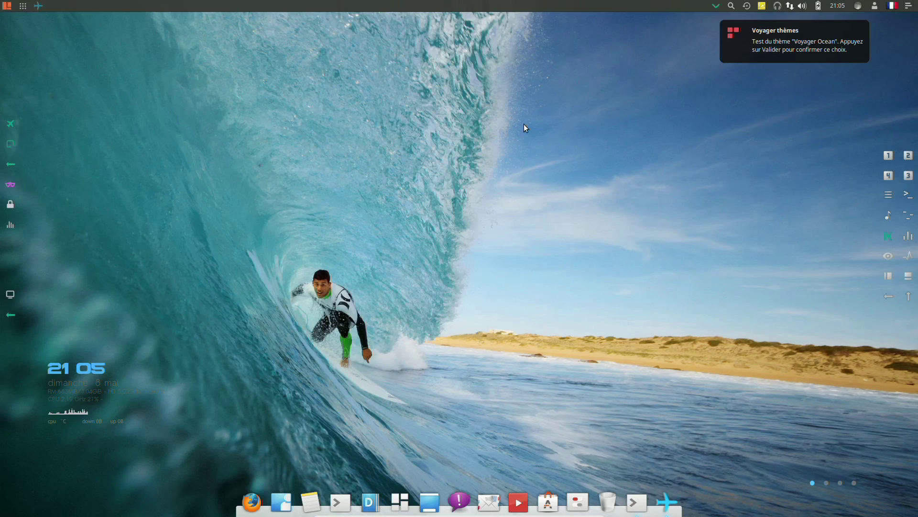
{"action": "left_click", "coordinate": [770, 46]}
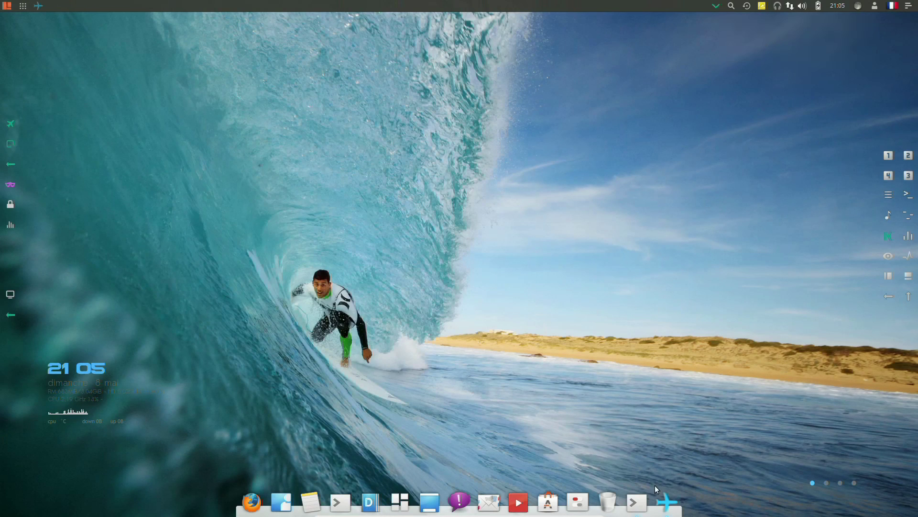
{"action": "left_click", "coordinate": [674, 496]}
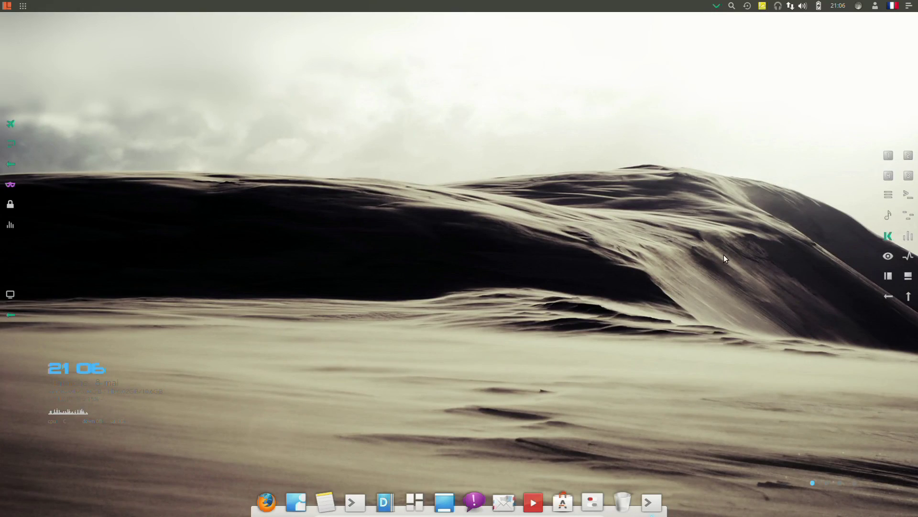